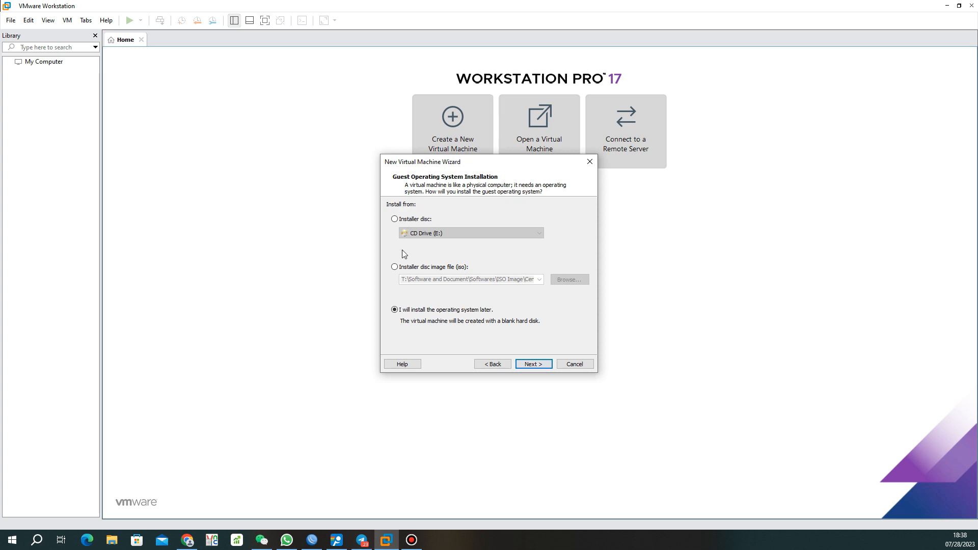
# Choose to install the OS later and set the guest OS to Linux, CentOS 7 64-bit
pyautogui.click(394, 266)
pyautogui.click(395, 310)
pyautogui.click(534, 365)
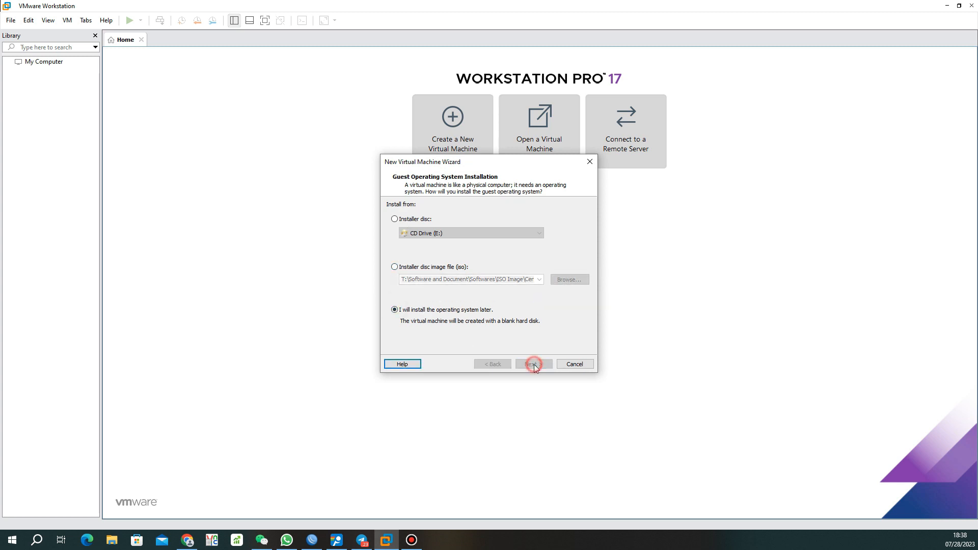
pyautogui.click(436, 272)
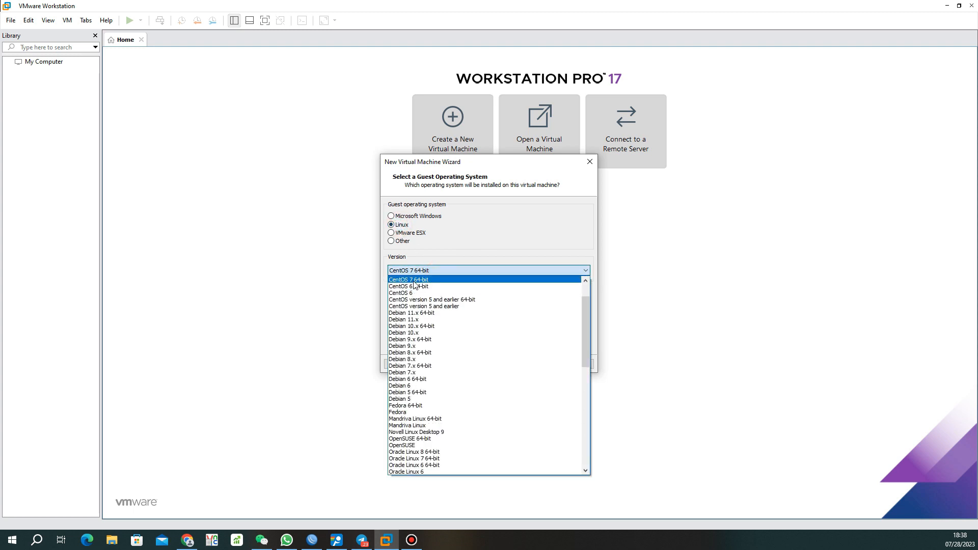
pyautogui.click(420, 280)
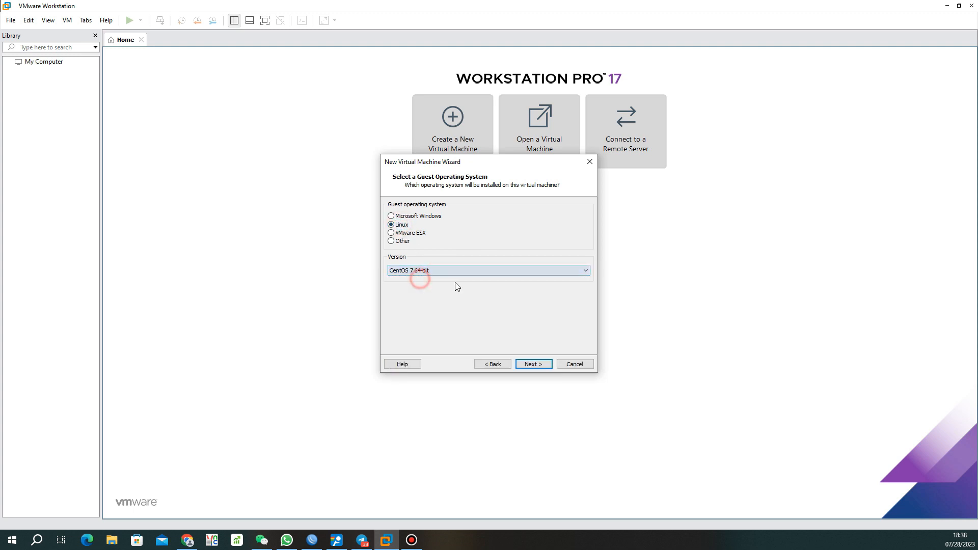
# Set the virtual machine's storage location to D:\VMWare
pyautogui.click(533, 364)
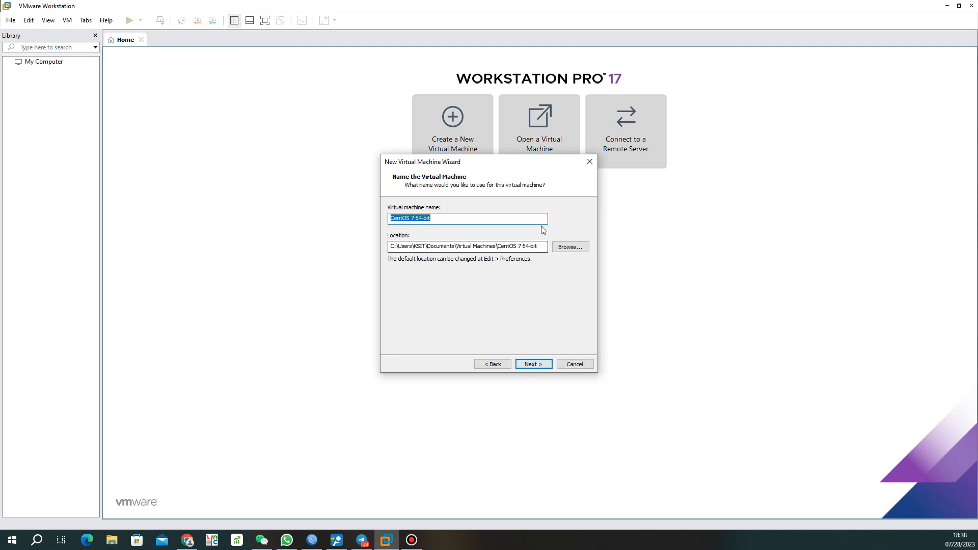
pyautogui.click(578, 250)
pyautogui.scroll(-5, 509, 298)
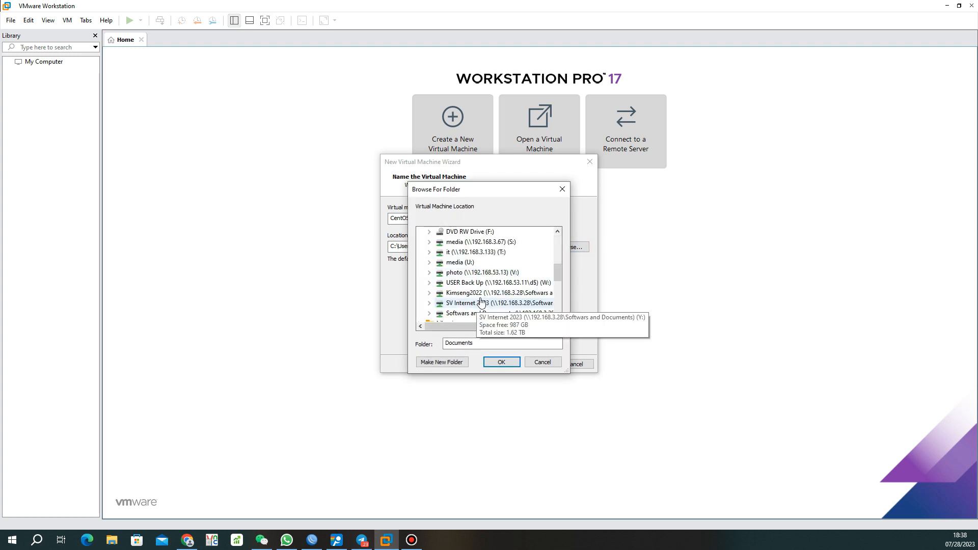
pyautogui.scroll(-4, 480, 300)
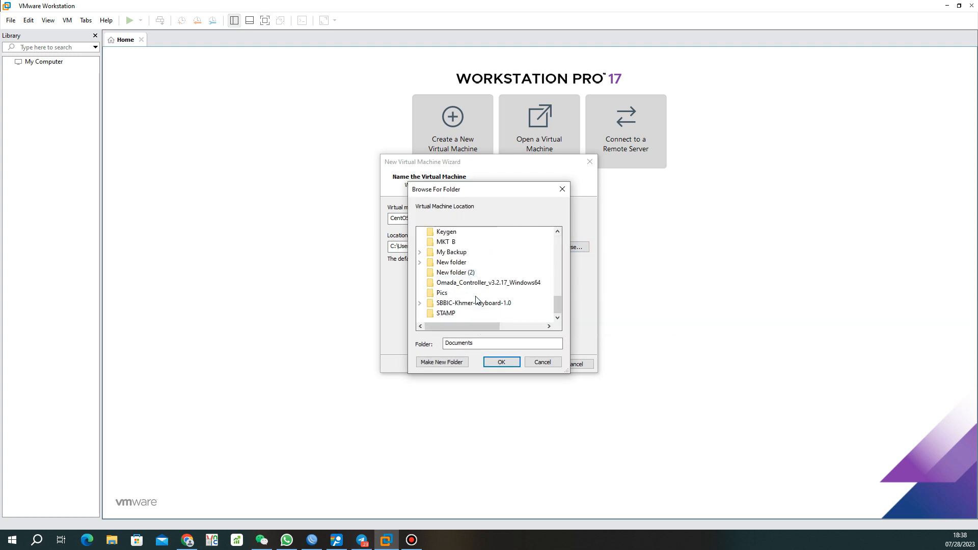
pyautogui.scroll(5, 459, 311)
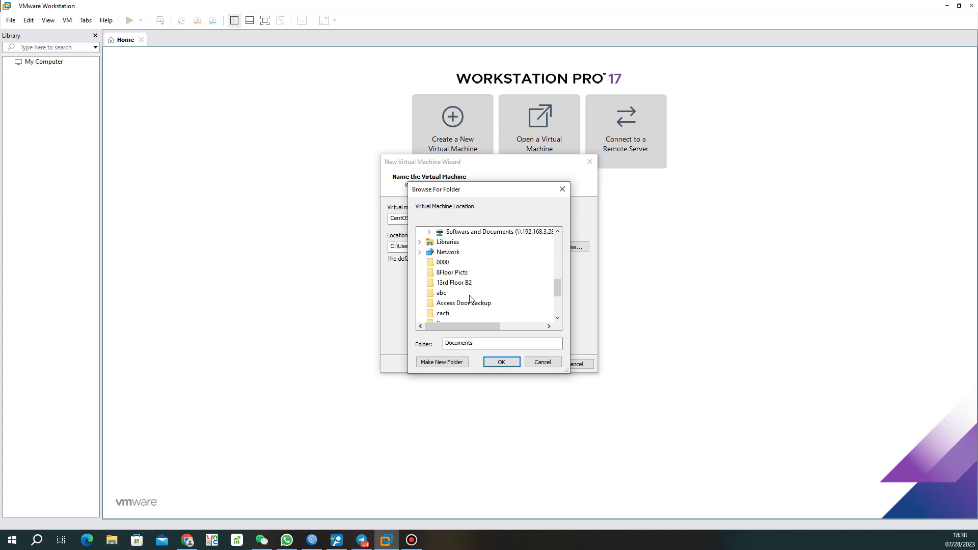
pyautogui.scroll(10, 471, 299)
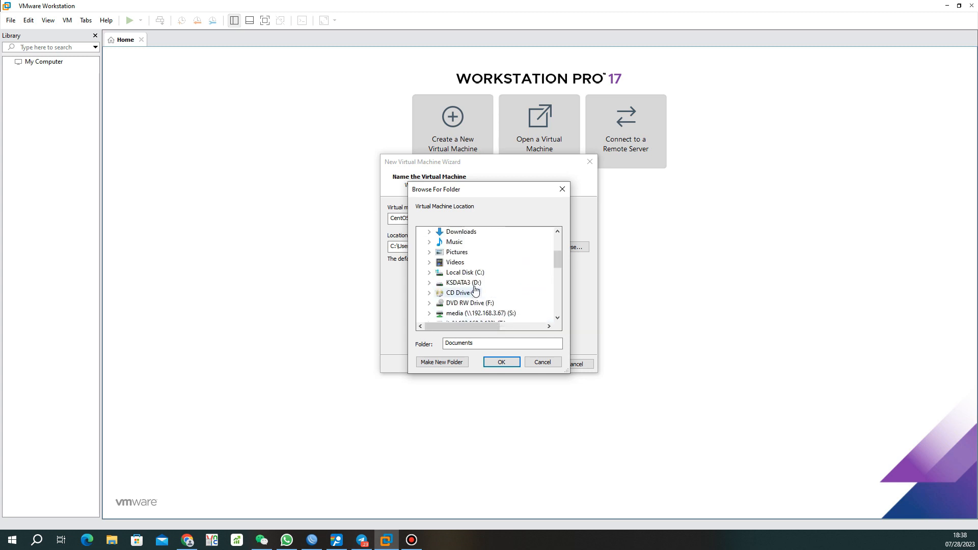
pyautogui.click(475, 285)
pyautogui.scroll(-3, 471, 301)
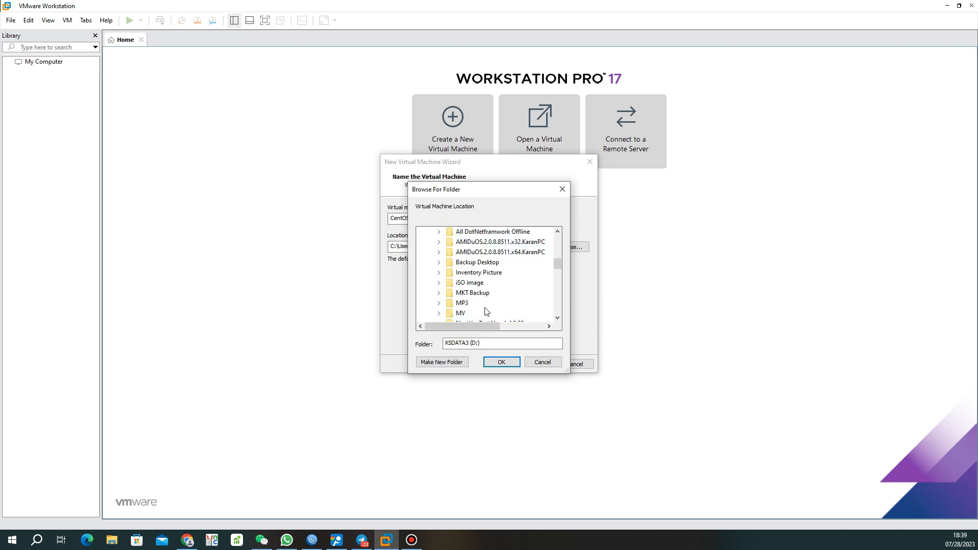
pyautogui.scroll(-1, 469, 313)
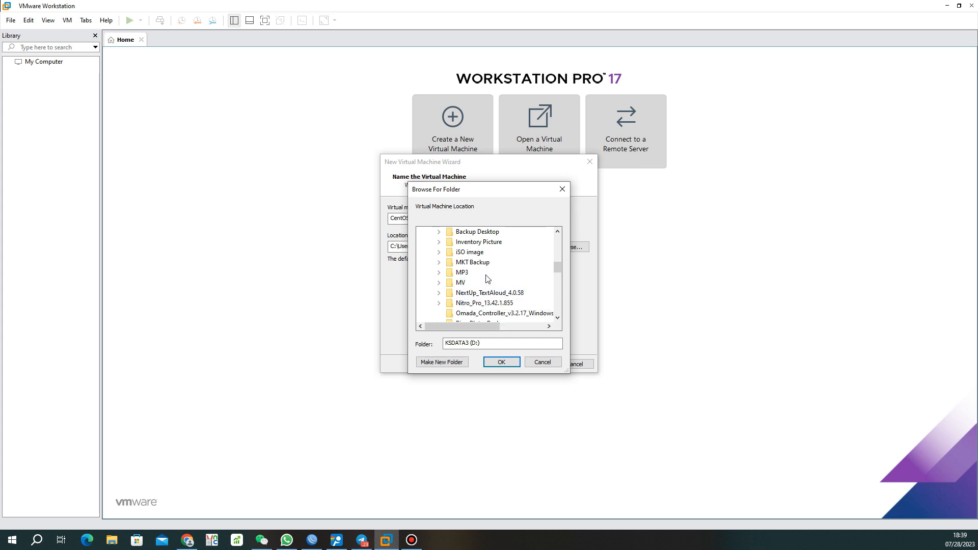
pyautogui.scroll(-2, 486, 276)
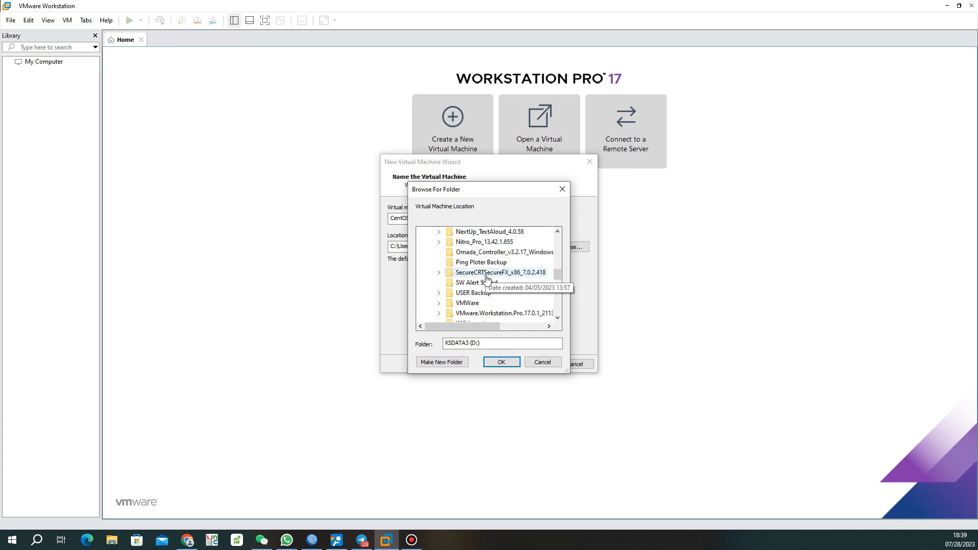
pyautogui.doubleClick(467, 303)
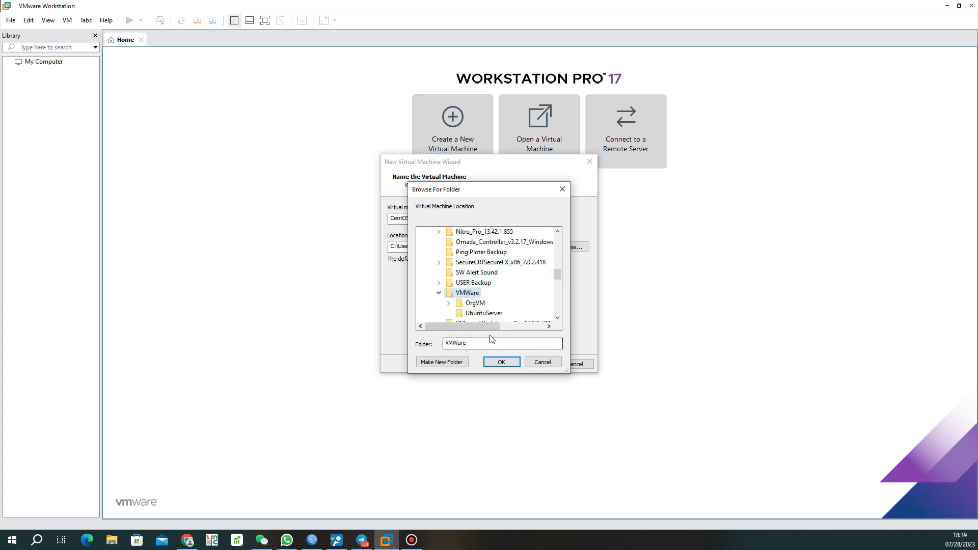
pyautogui.click(500, 363)
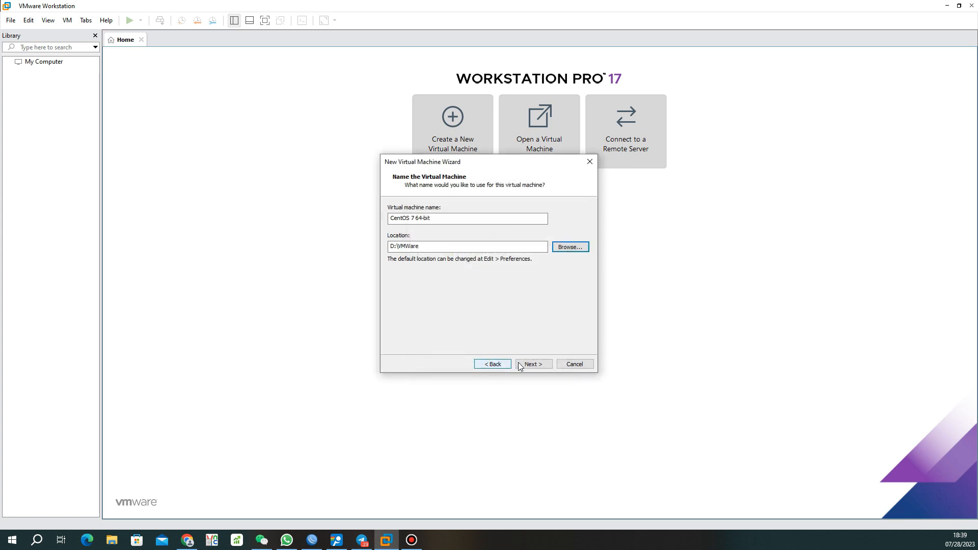
# Set the maximum disk size to 120 GB and proceed to the creation summary
pyautogui.click(532, 364)
pyautogui.click(463, 230)
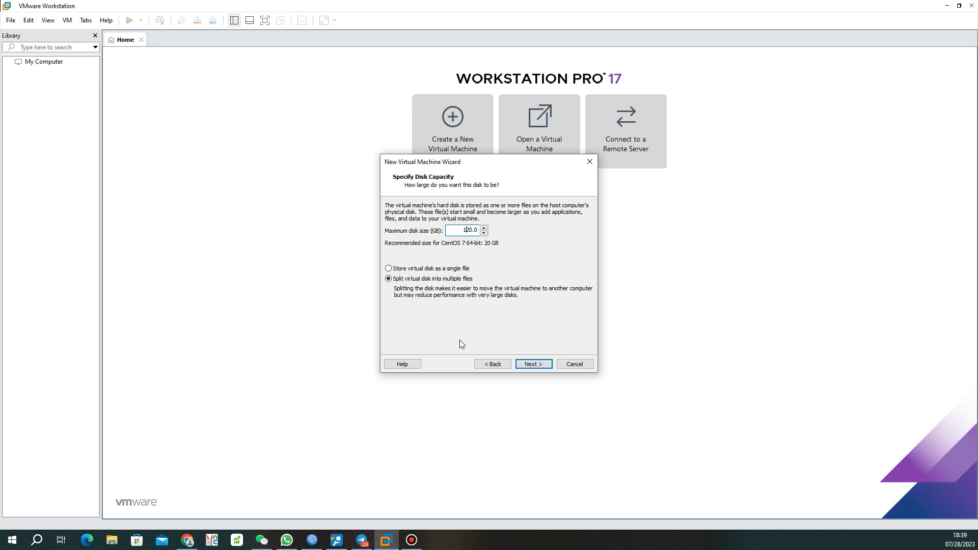
pyautogui.click(533, 365)
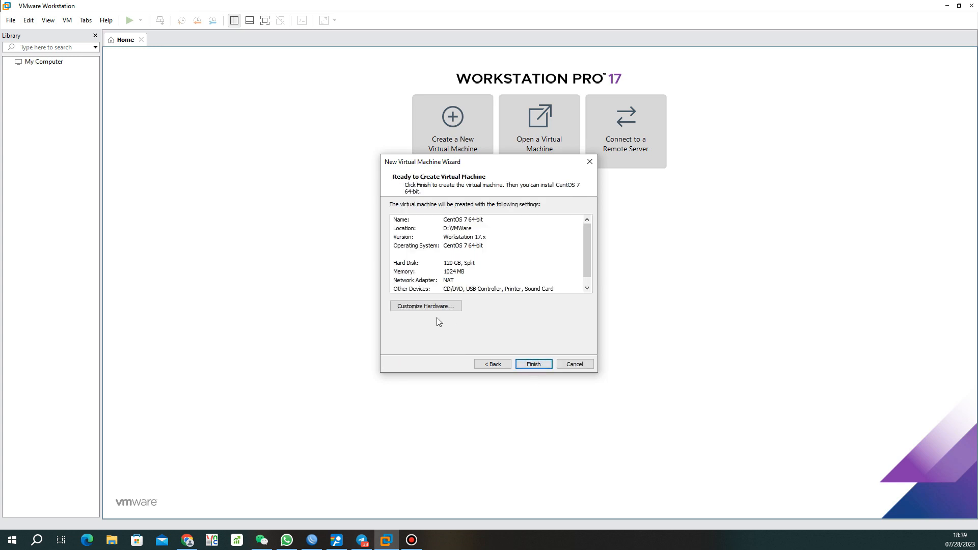
# Create the VM and give it 4096 MB memory and 2 processors
pyautogui.click(534, 364)
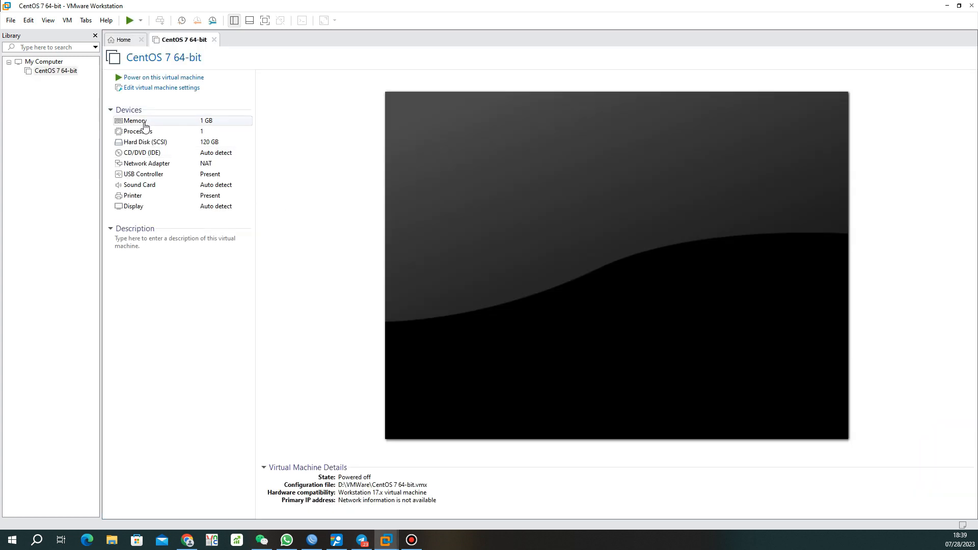
pyautogui.doubleClick(145, 126)
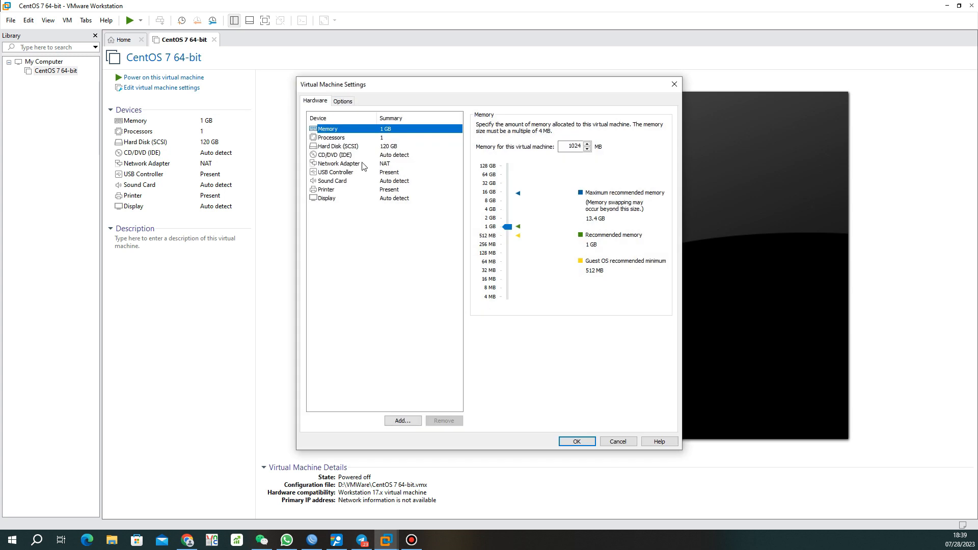
pyautogui.moveTo(507, 229)
pyautogui.mouseDown()
pyautogui.moveTo(506, 191)
pyautogui.moveTo(510, 212)
pyautogui.mouseUp()
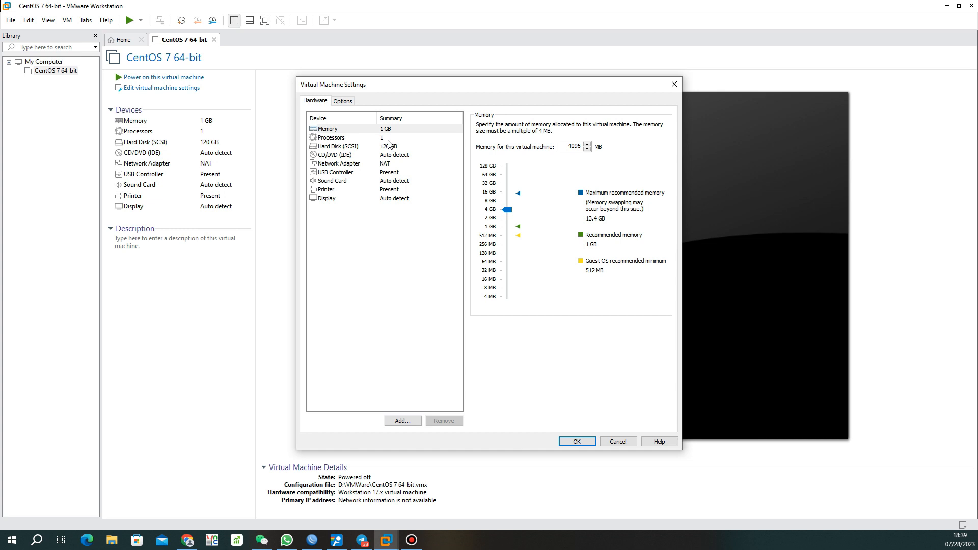
pyautogui.click(383, 137)
pyautogui.click(593, 126)
pyautogui.click(574, 138)
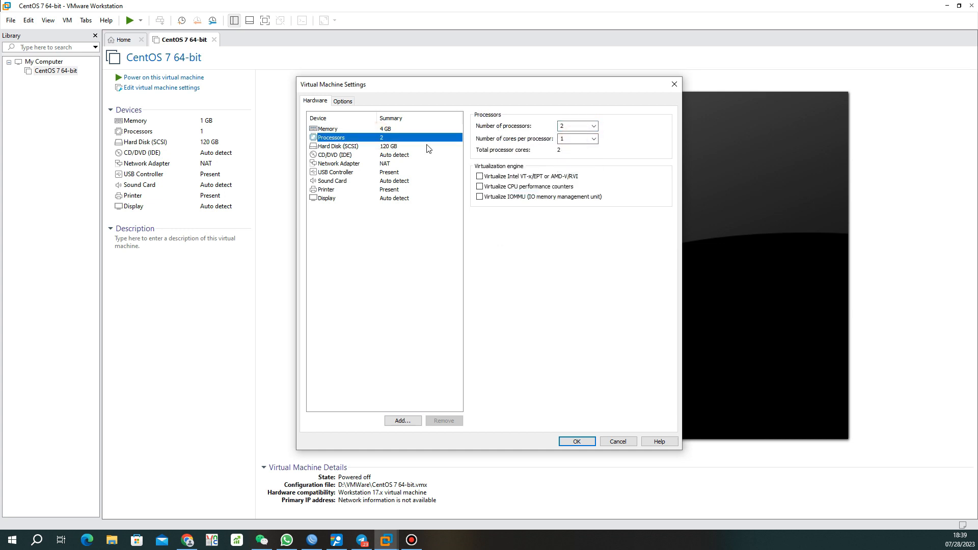
# Switch the CD/DVD drive to use an ISO image file and browse for it
pyautogui.click(390, 156)
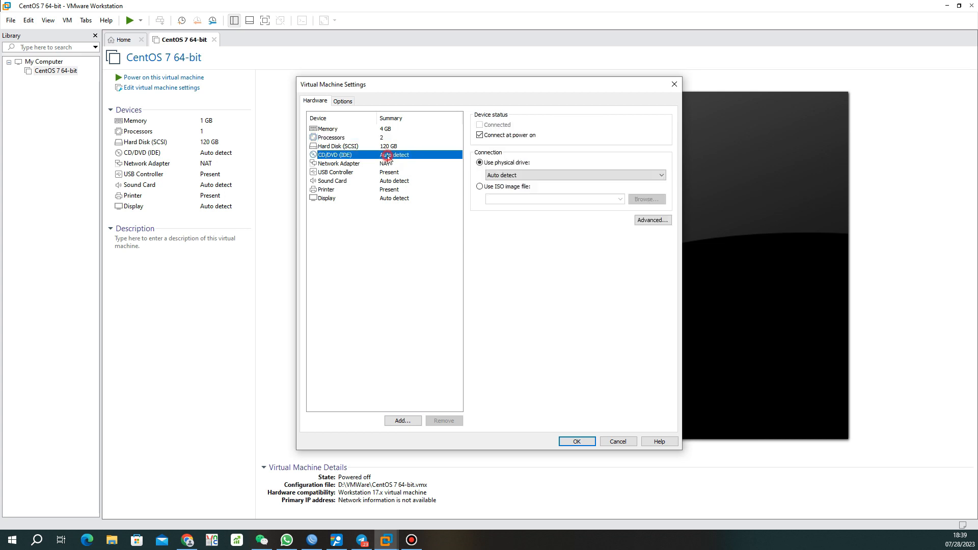
pyautogui.click(479, 187)
pyautogui.click(646, 199)
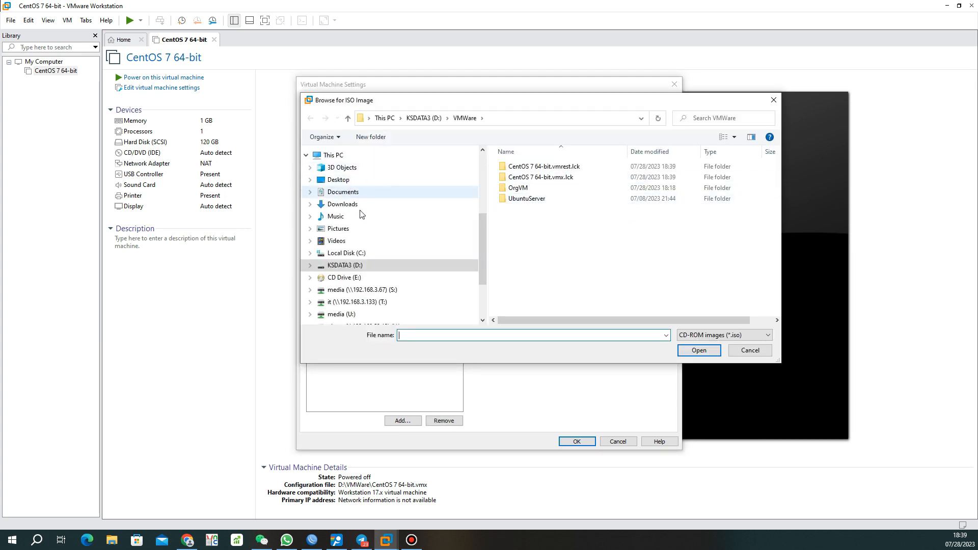
# Attach CentOS-7-x86_64-Everything-2009.iso from the T: drive's ISO Image folder to the CD/DVD drive
pyautogui.scroll(-1, 398, 249)
pyautogui.click(375, 286)
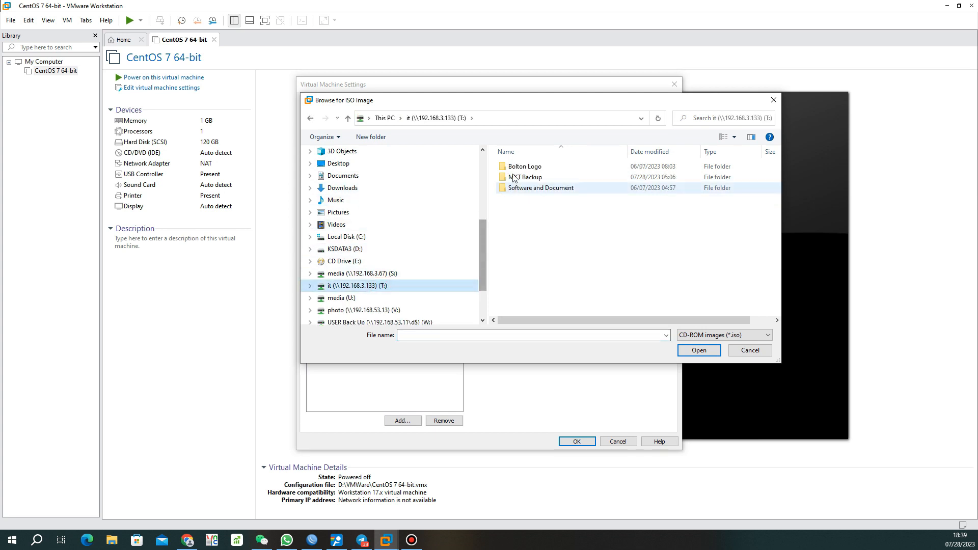
pyautogui.doubleClick(532, 188)
pyautogui.doubleClick(522, 177)
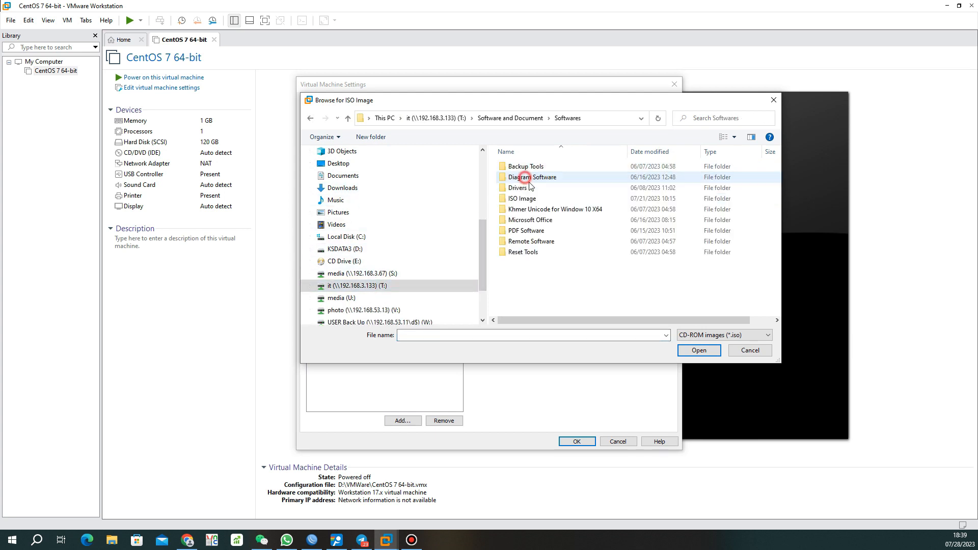
pyautogui.doubleClick(549, 200)
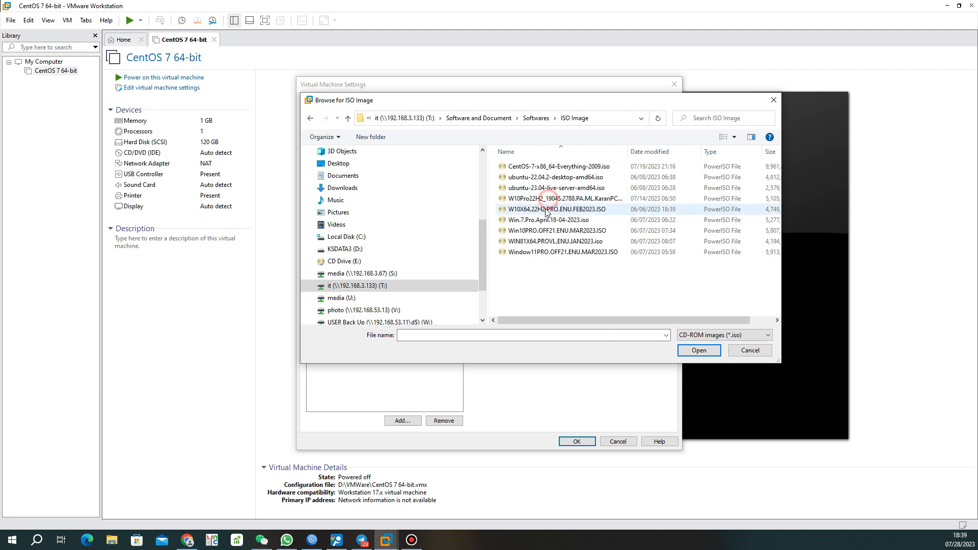
pyautogui.click(543, 166)
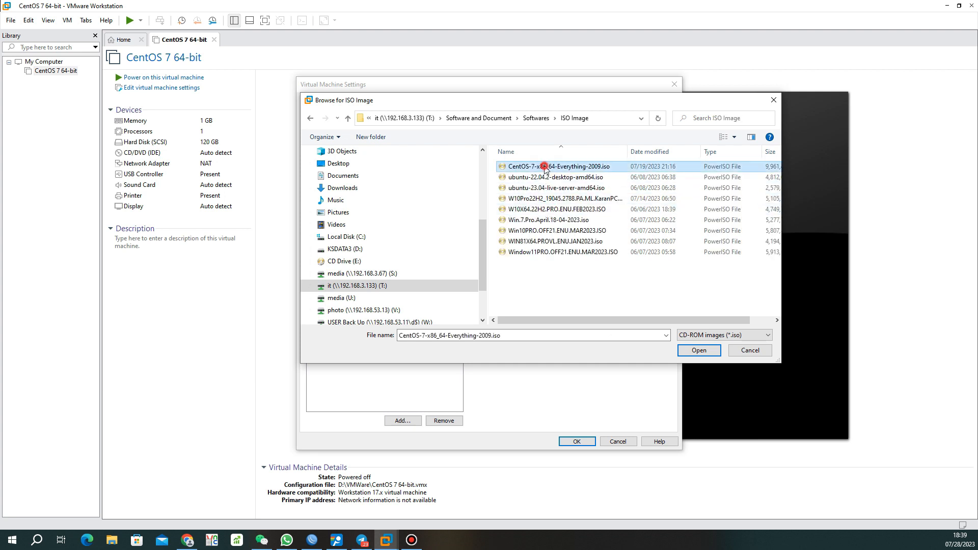
pyautogui.click(700, 351)
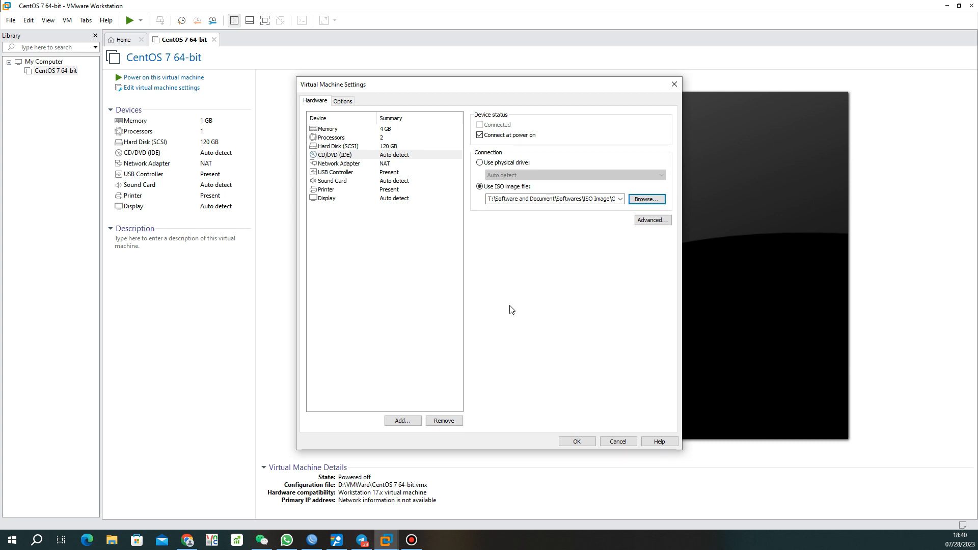
# Keep the network adapter on NAT, review the USB controller, and save the settings
pyautogui.click(370, 163)
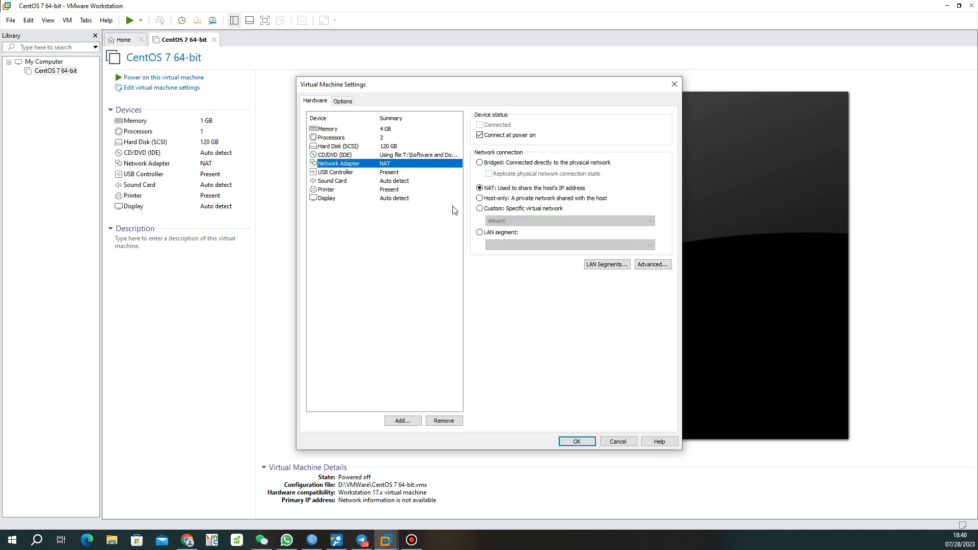
pyautogui.click(480, 187)
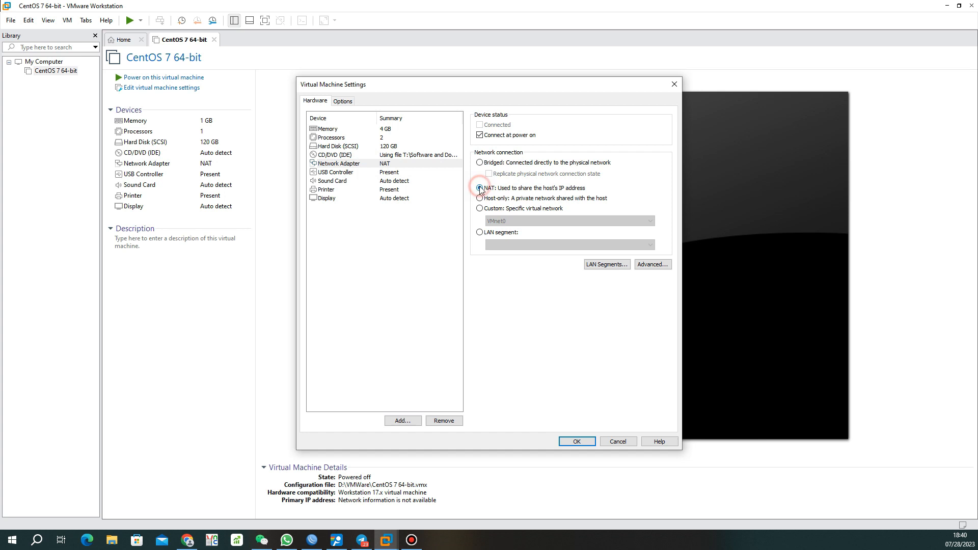
pyautogui.click(394, 163)
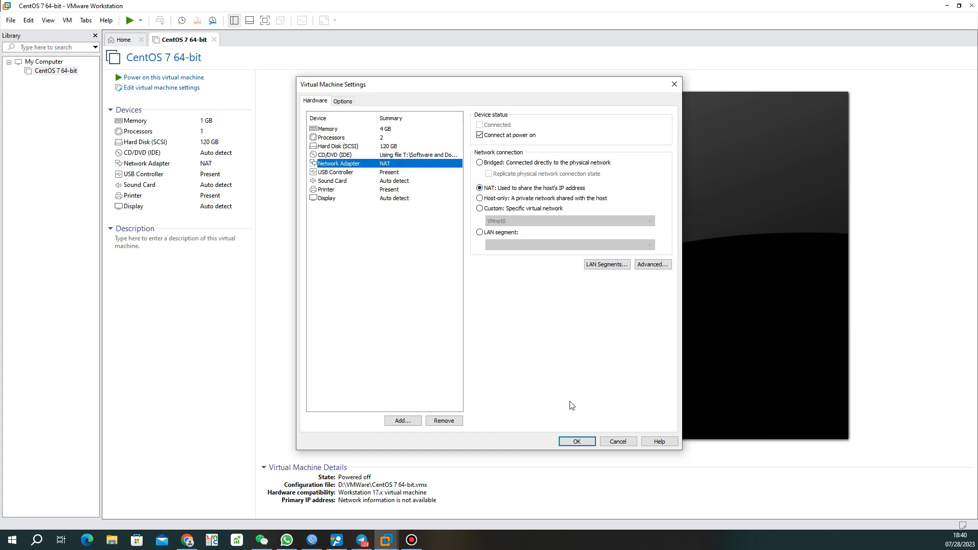
pyautogui.click(339, 173)
pyautogui.click(575, 442)
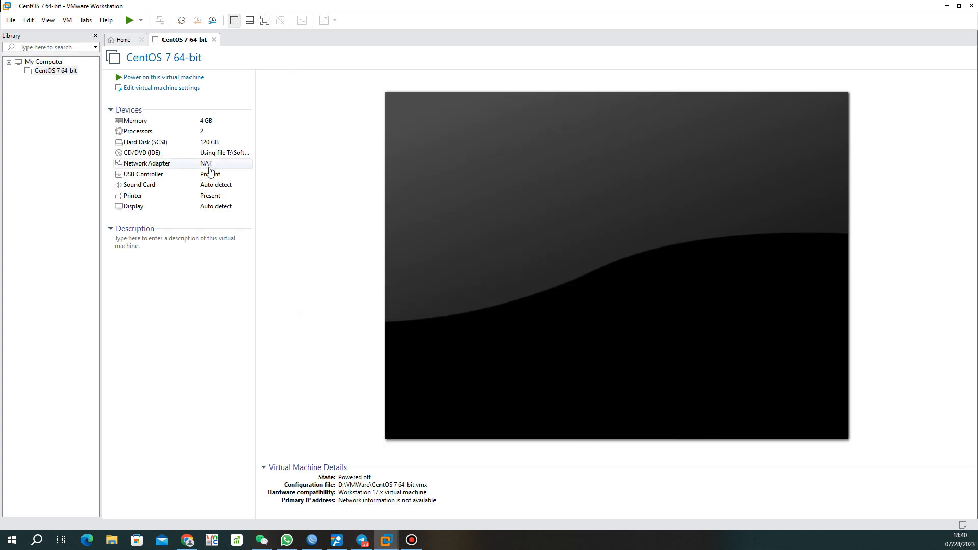
# Power on the VM, boot Install CentOS 7, and continue with English (United States)
pyautogui.click(127, 77)
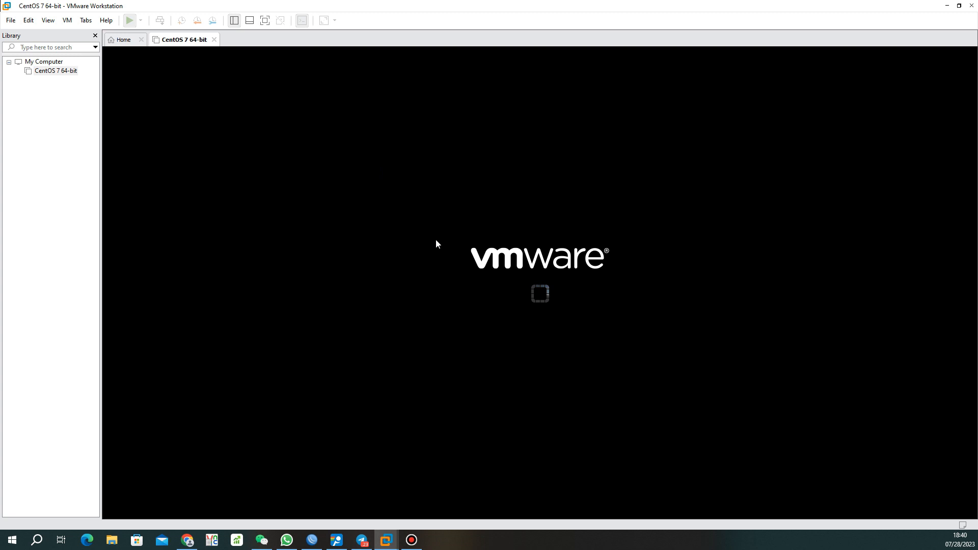
pyautogui.click(455, 259)
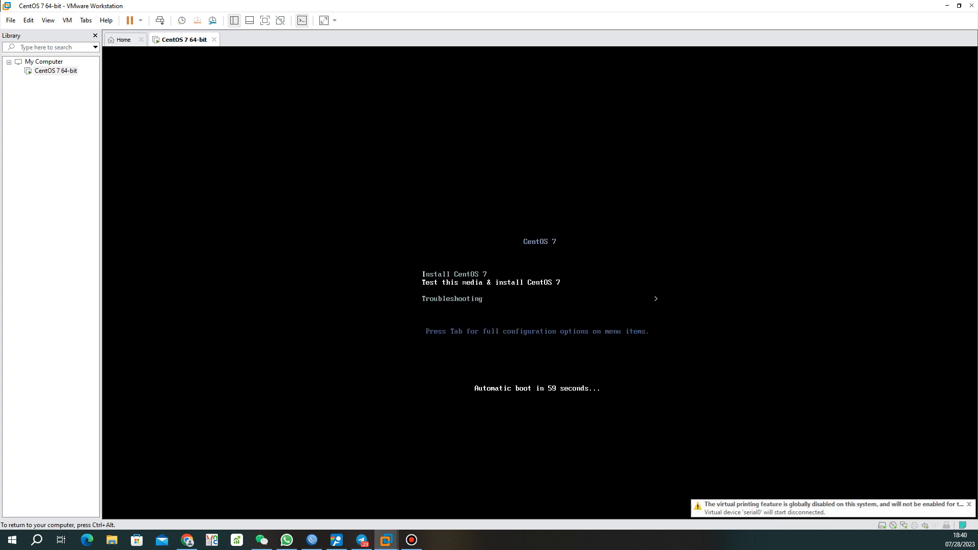
pyautogui.press('Up')
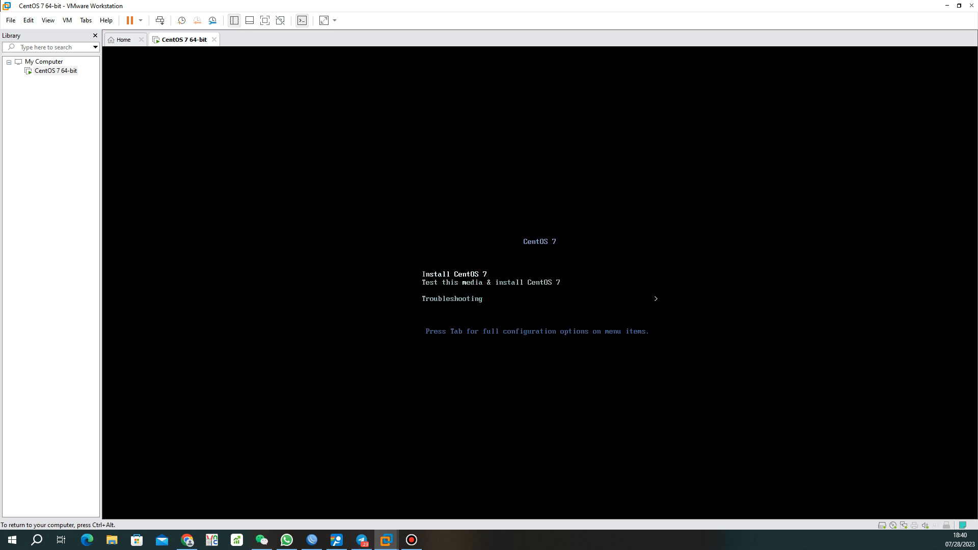
pyautogui.press('Return')
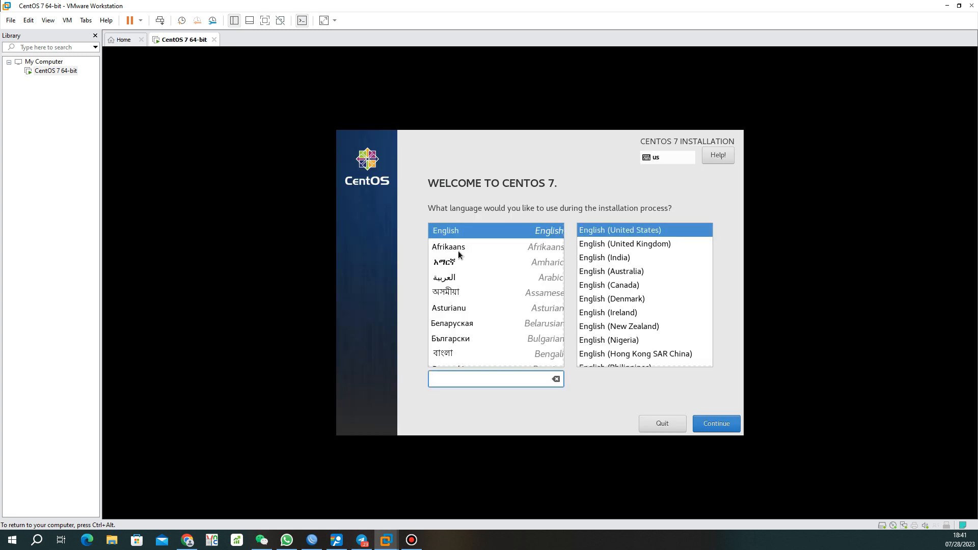
pyautogui.click(481, 232)
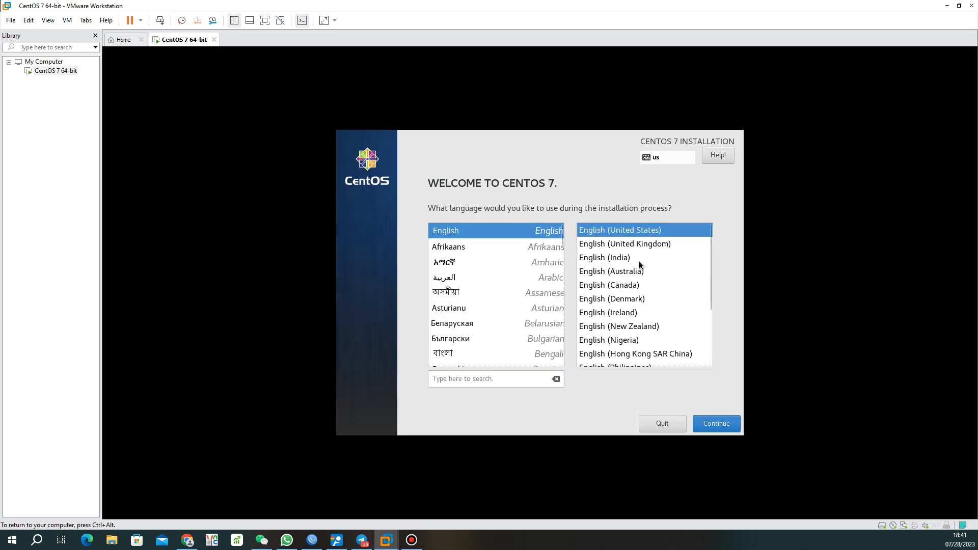
pyautogui.click(717, 416)
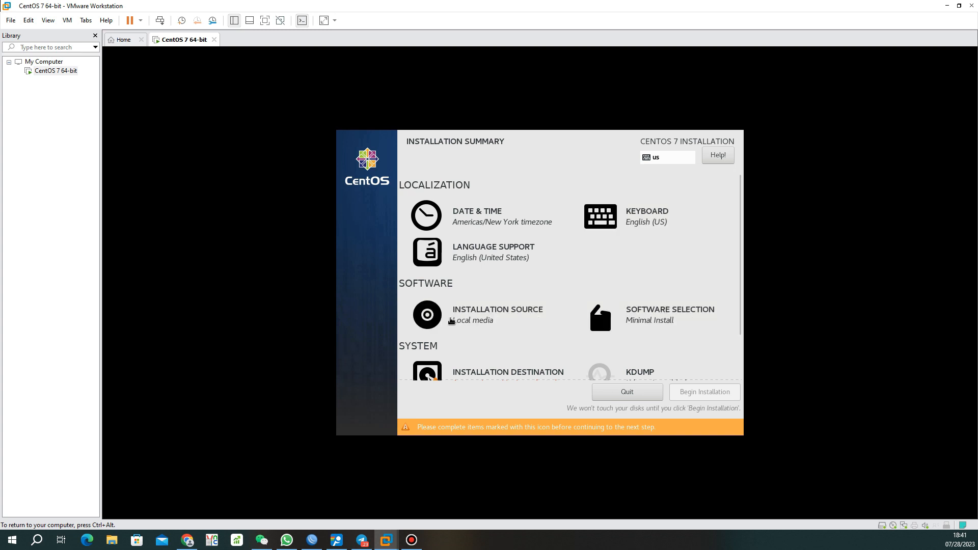
# Turn on the ens33 ethernet connection in Network & Host Name
pyautogui.scroll(-1, 646, 324)
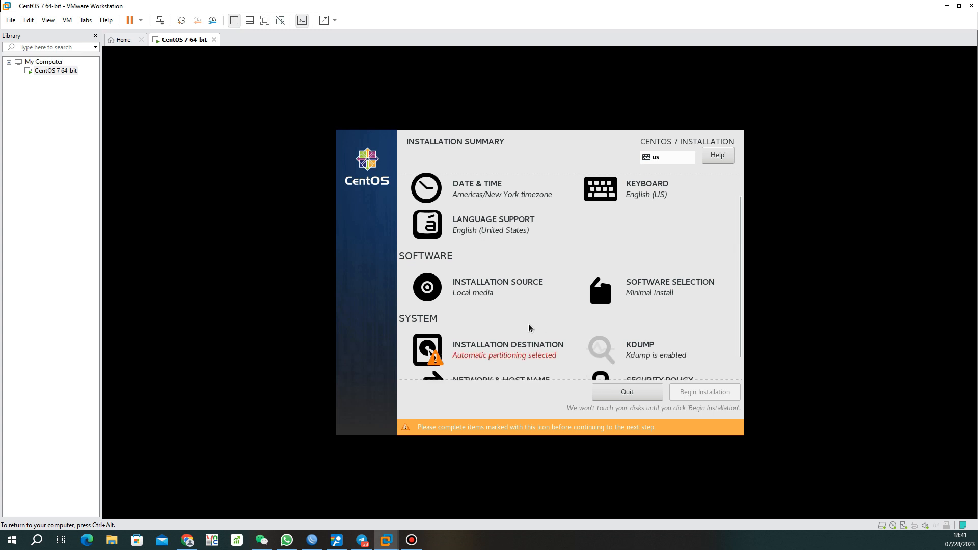
pyautogui.scroll(-1, 512, 352)
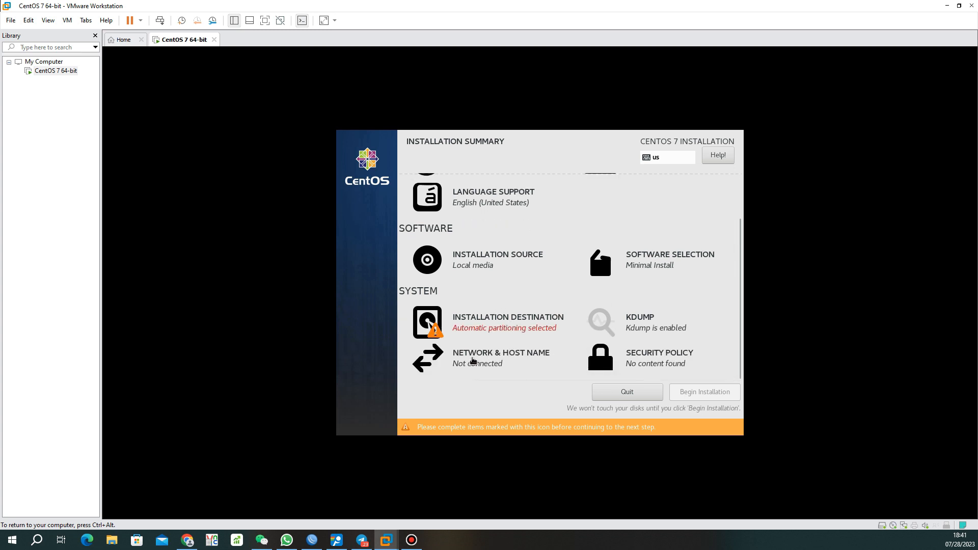
pyautogui.click(473, 356)
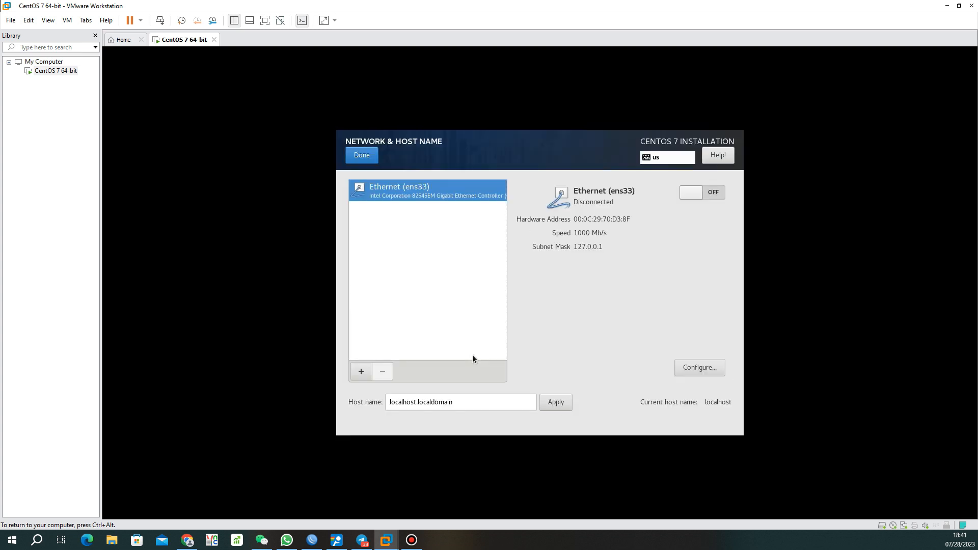
pyautogui.click(714, 192)
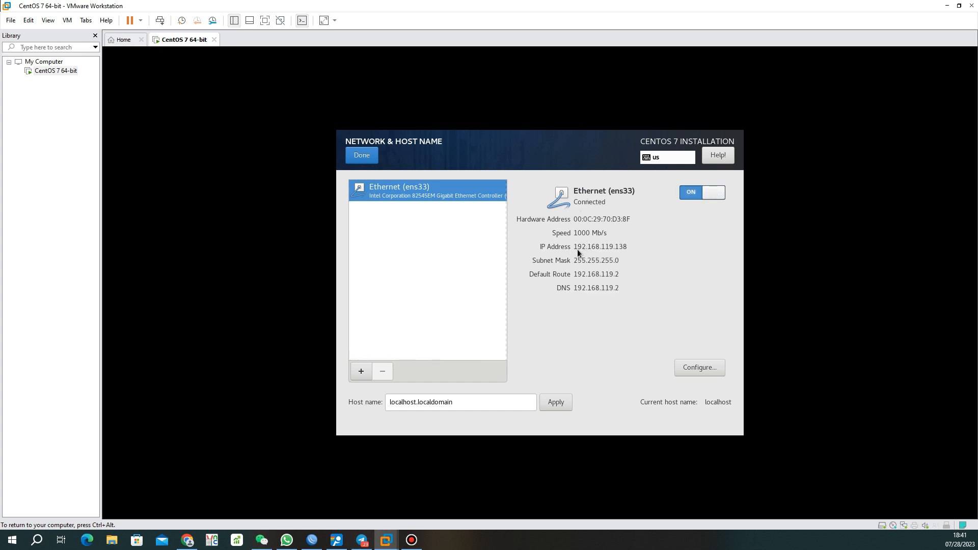
pyautogui.click(368, 158)
# Accept automatic partitioning on the 120 GiB installation destination disk
pyautogui.click(515, 326)
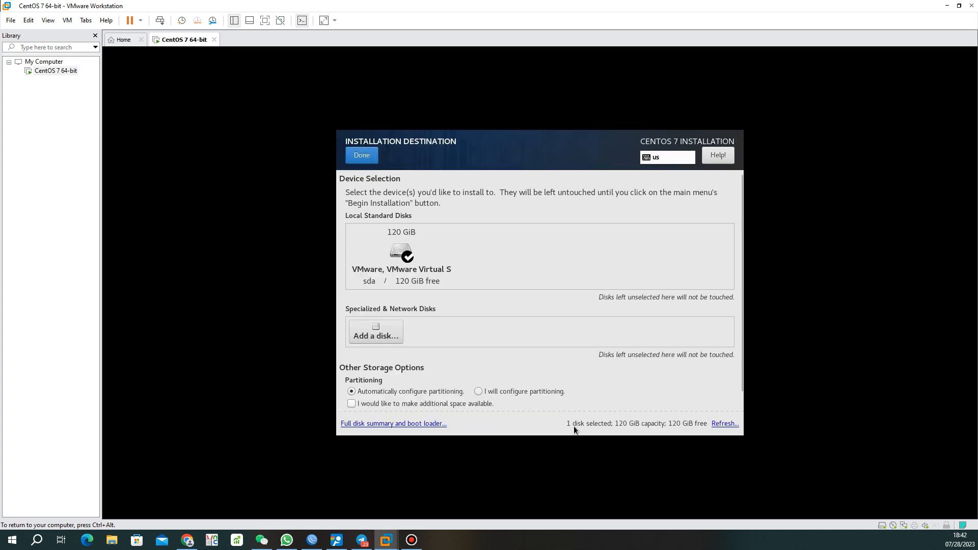
pyautogui.click(363, 155)
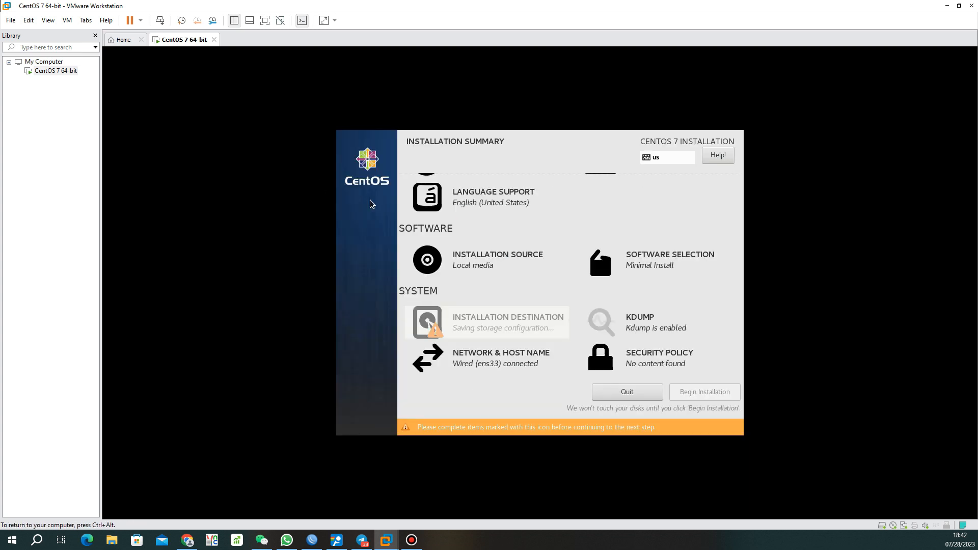
pyautogui.scroll(2, 500, 308)
pyautogui.scroll(-2, 497, 297)
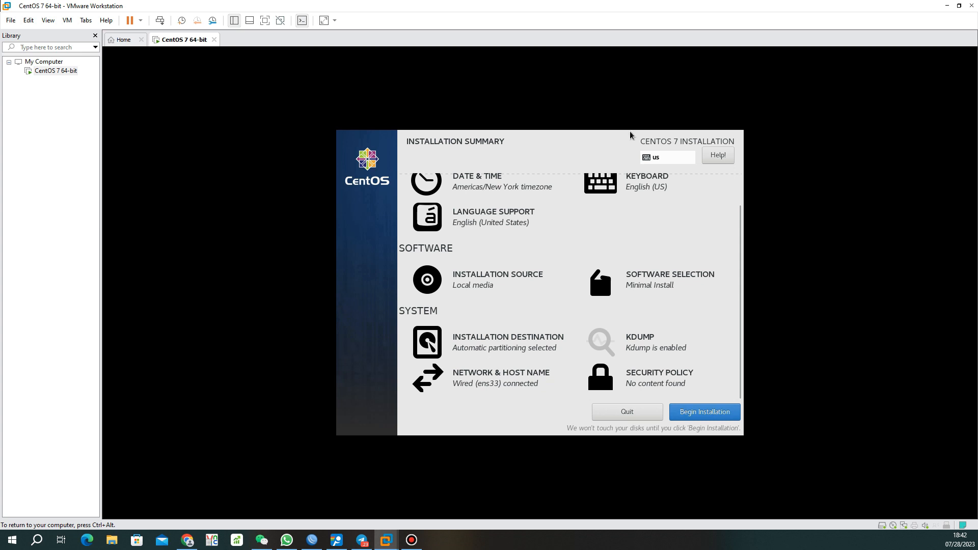
# Begin the installation and set and confirm the root password
pyautogui.click(700, 414)
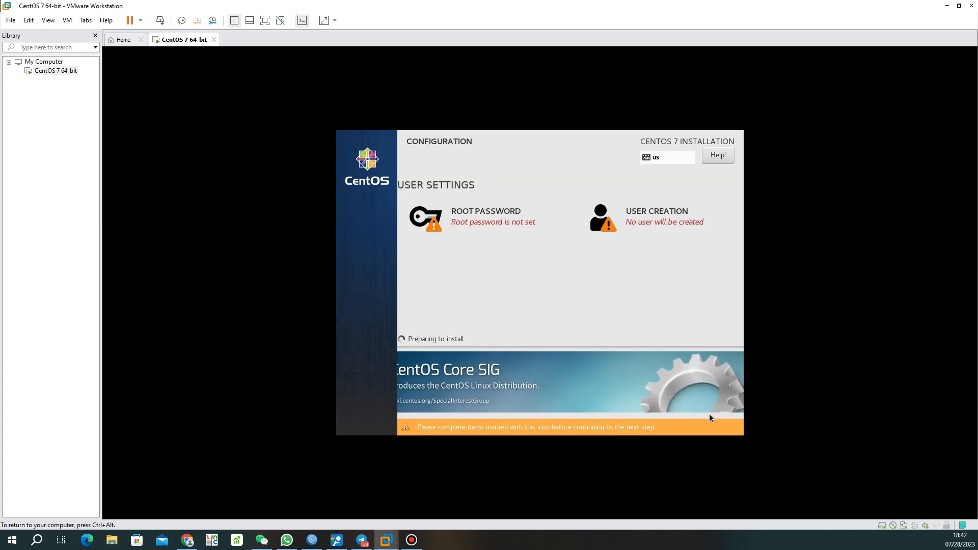
pyautogui.click(480, 222)
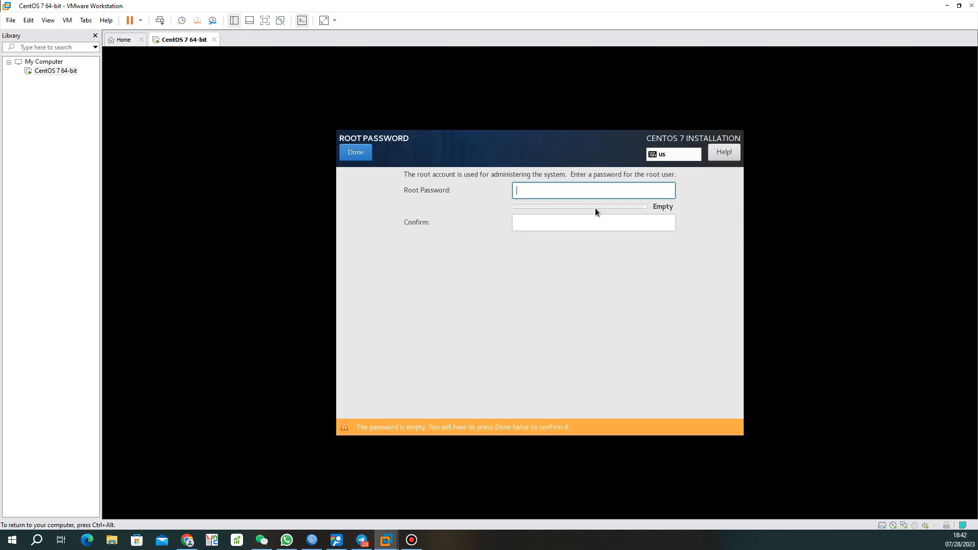
pyautogui.write('123•••••••••••')
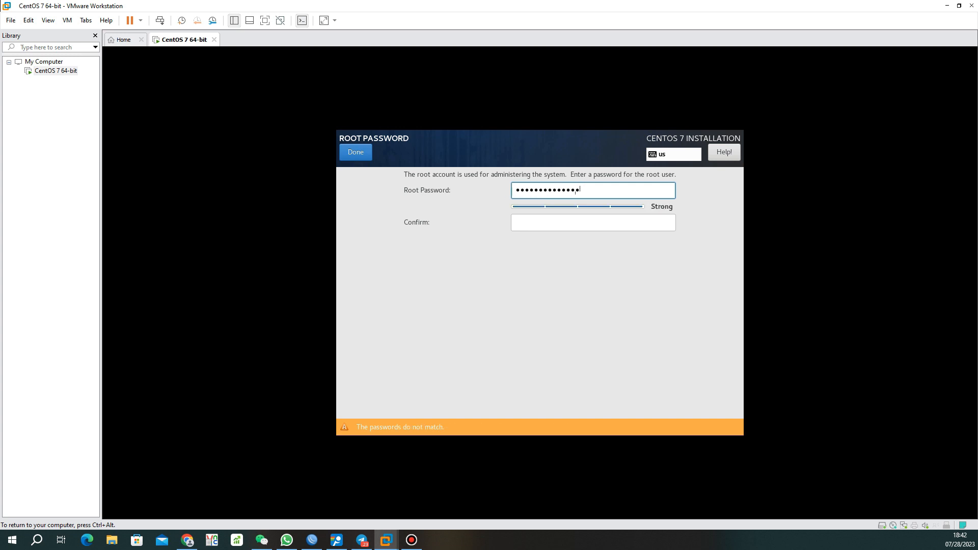
pyautogui.press('Tab')
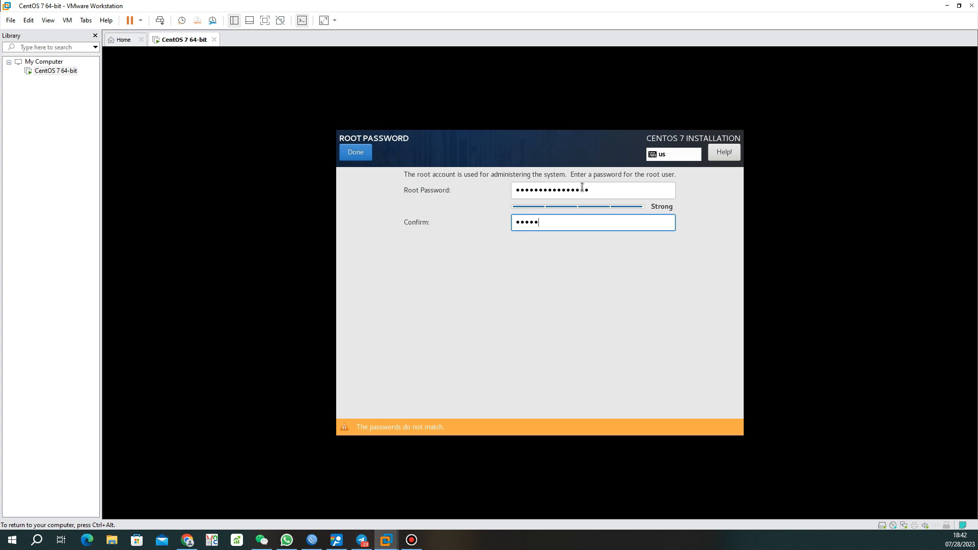
pyautogui.write('••••••••••••••••')
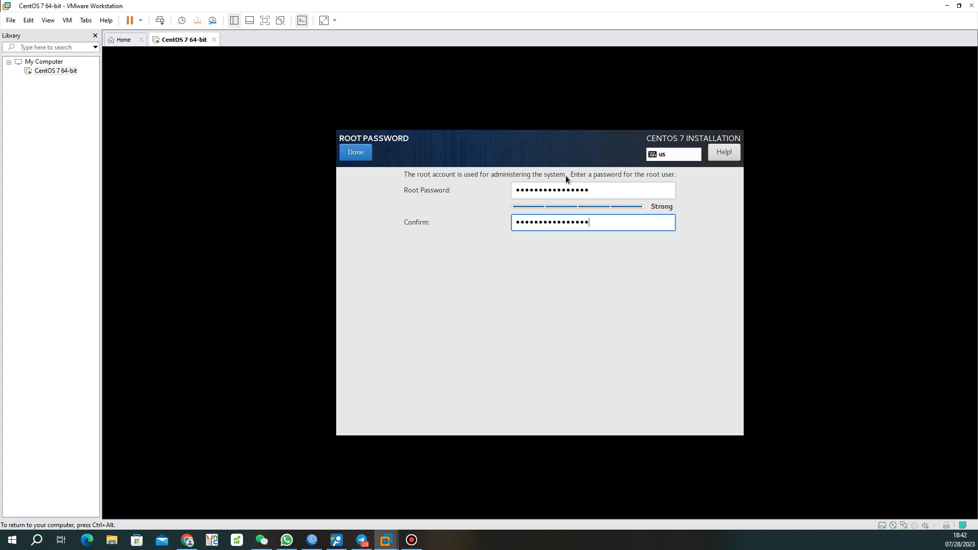
pyautogui.click(364, 152)
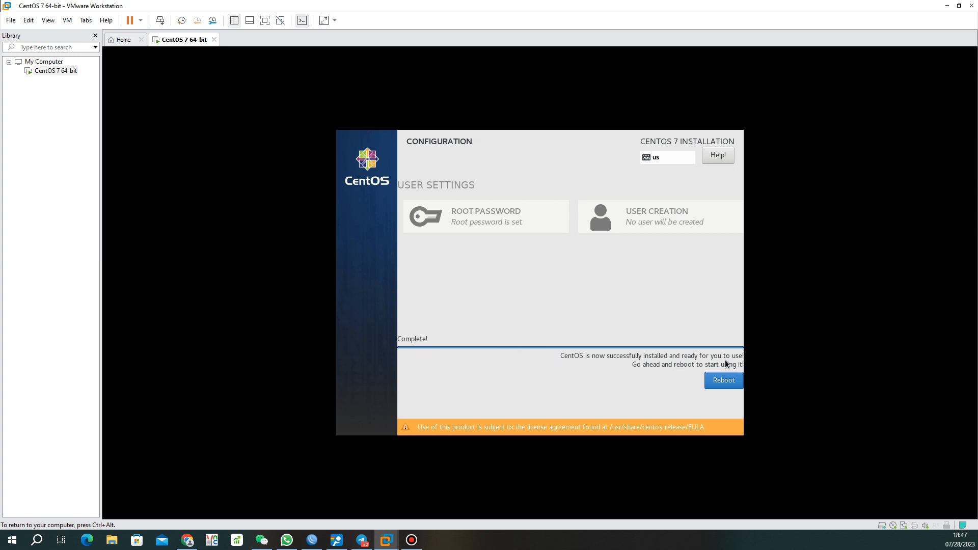
# Reboot and start the default CentOS Linux 3.10.0-1160 kernel entry from the boot menu
pyautogui.click(721, 385)
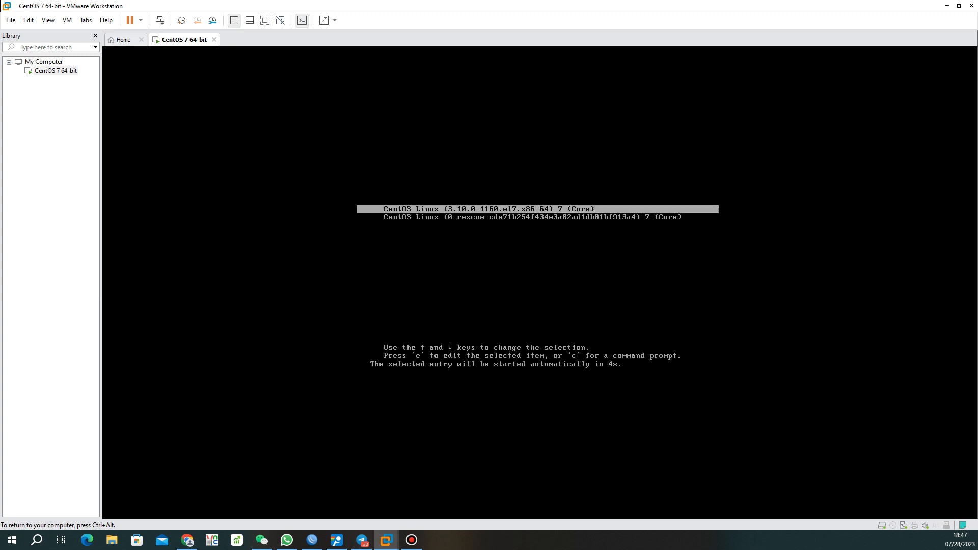
pyautogui.press('Down')
pyautogui.press('Up')
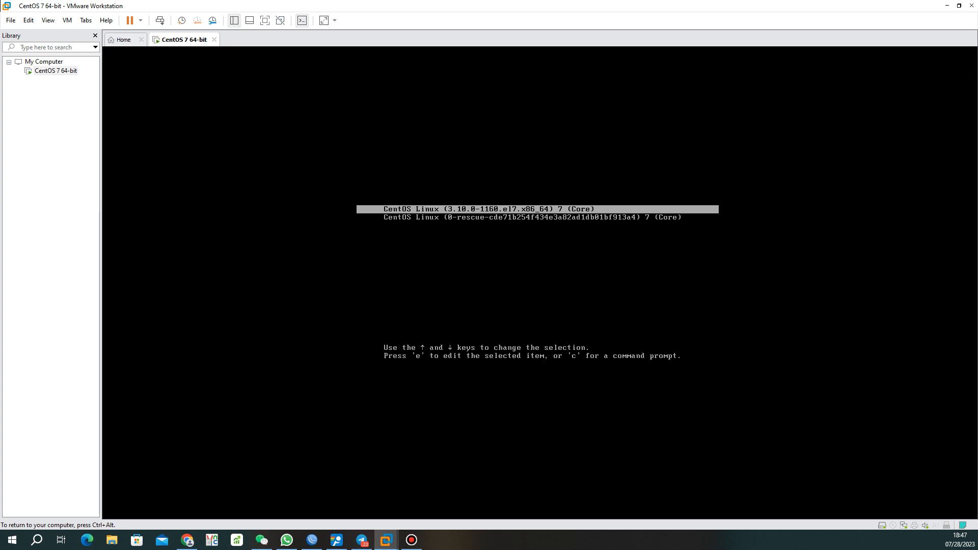
pyautogui.press('Return')
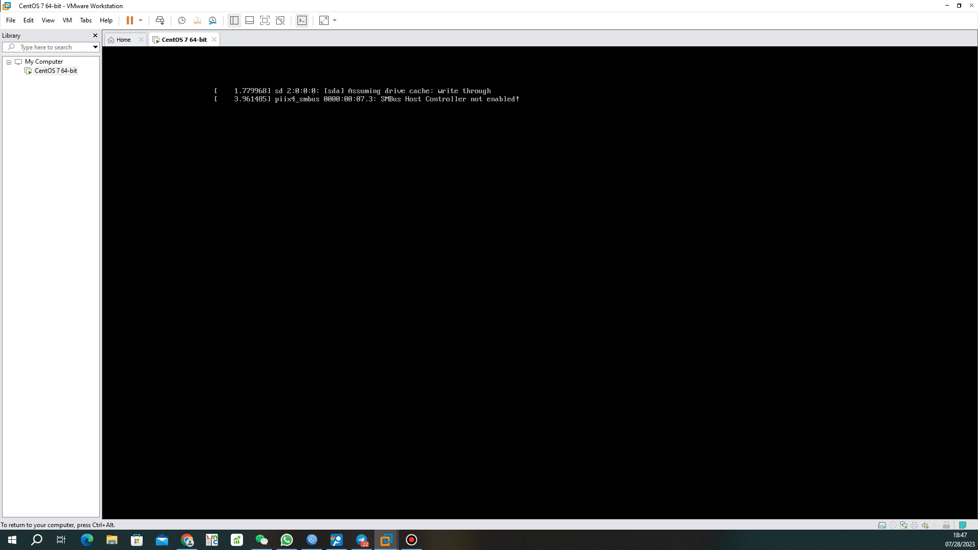
# Log in as root and run 'rpm -qa centos-release' to check the CentOS release
pyautogui.write('root')
pyautogui.press('Return')
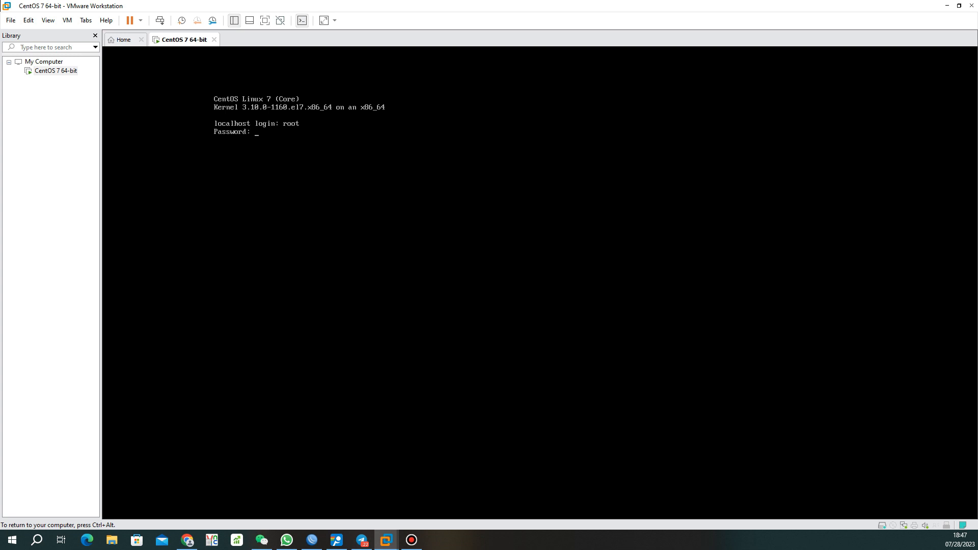
pyautogui.press('Return')
pyautogui.write('rpm -qa centos-release')
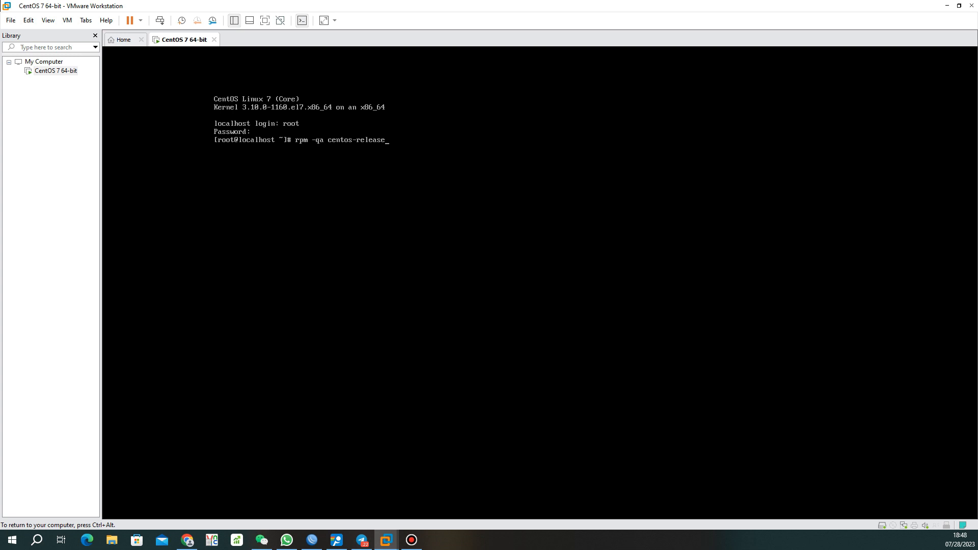
pyautogui.press('Return')
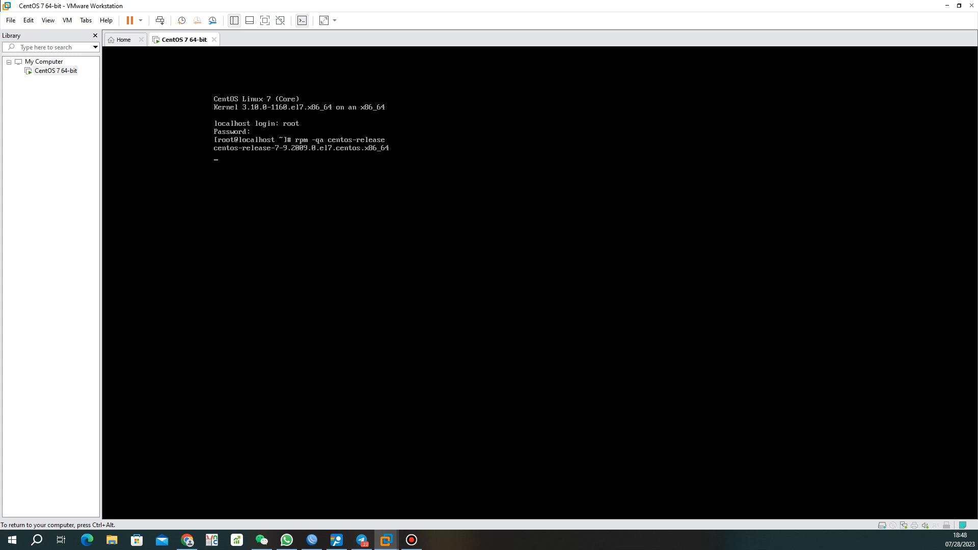
# Release input from the VM to Windows and open a blank Notepad window
pyautogui.hotkey('ctrl', 'alt')
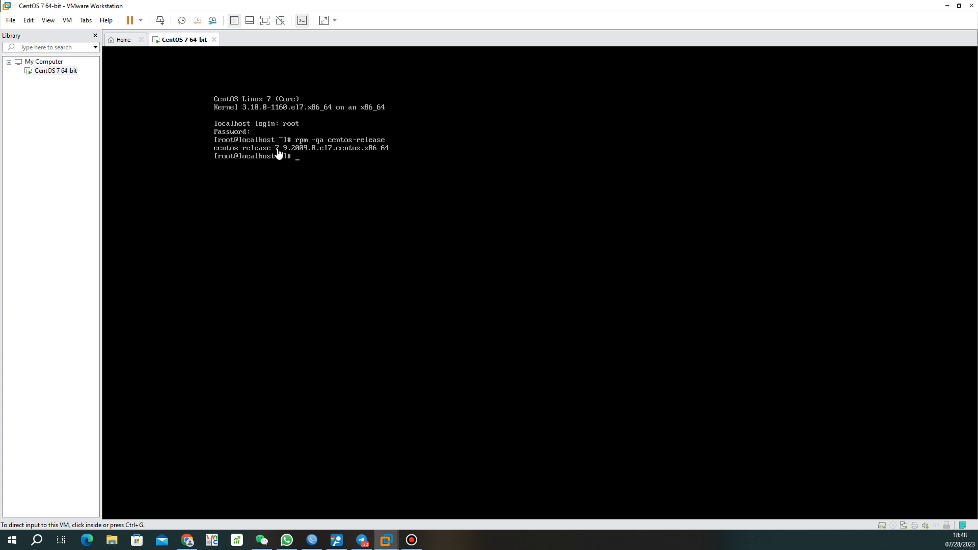
pyautogui.click(298, 153)
pyautogui.hotkey('ctrl', 'alt')
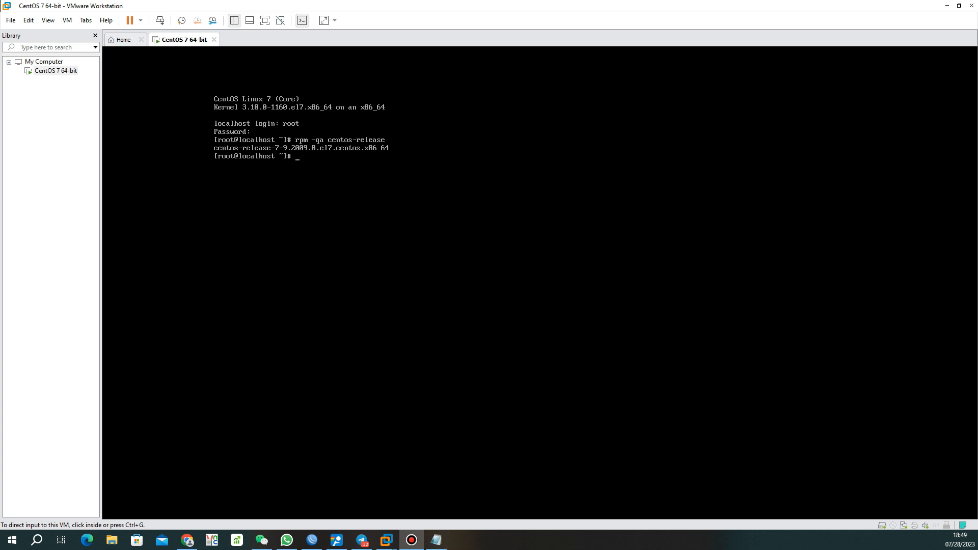
pyautogui.click(436, 540)
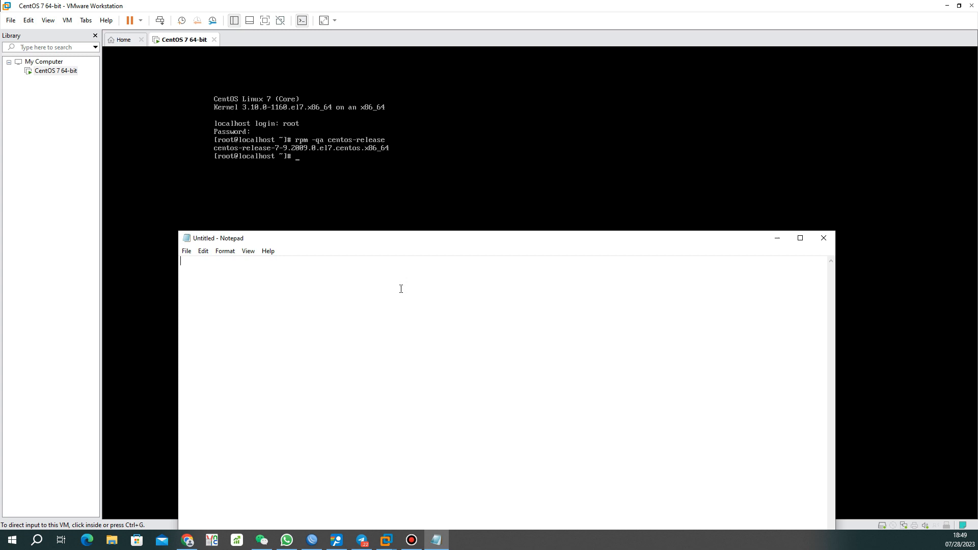
# Note 'Enable SSH' and 'sudo yum -y install openssh-server openssh-clients' in Notepad, then move it aside
pyautogui.write('Ena')
pyautogui.write('ble')
pyautogui.write(' SSH ')
pyautogui.write('-')
pyautogui.write('---------')
pyautogui.press('Return')
pyautogui.write('- sudo yum')
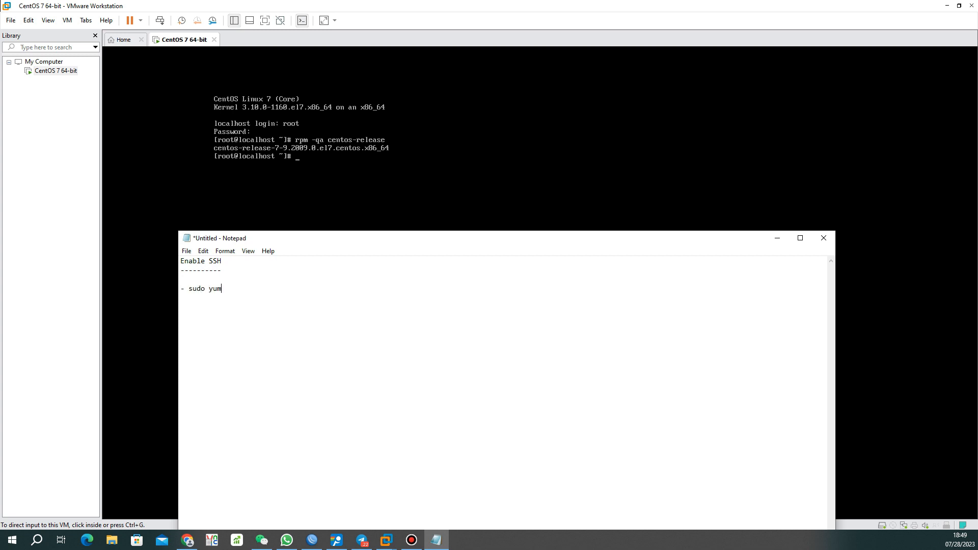
pyautogui.write(' ins')
pyautogui.press('BackSpace')
pyautogui.press('BackSpace')
pyautogui.press('BackSpace')
pyautogui.press('BackSpace')
pyautogui.press('BackSpace')
pyautogui.press('BackSpace')
pyautogui.press('BackSpace')
pyautogui.press('BackSpace')
pyautogui.press('BackSpace')
pyautogui.press('BackSpace')
pyautogui.press('BackSpace')
pyautogui.press('BackSpace')
pyautogui.write('sudo yum -y install openssh-server openssh-cl')
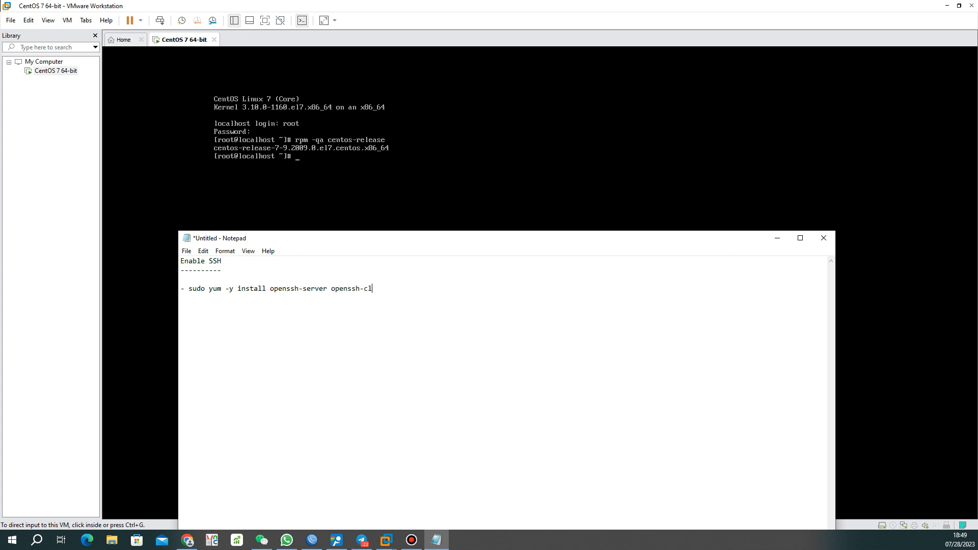
pyautogui.write('ients')
pyautogui.moveTo(393, 288); pyautogui.dragTo(209, 288)
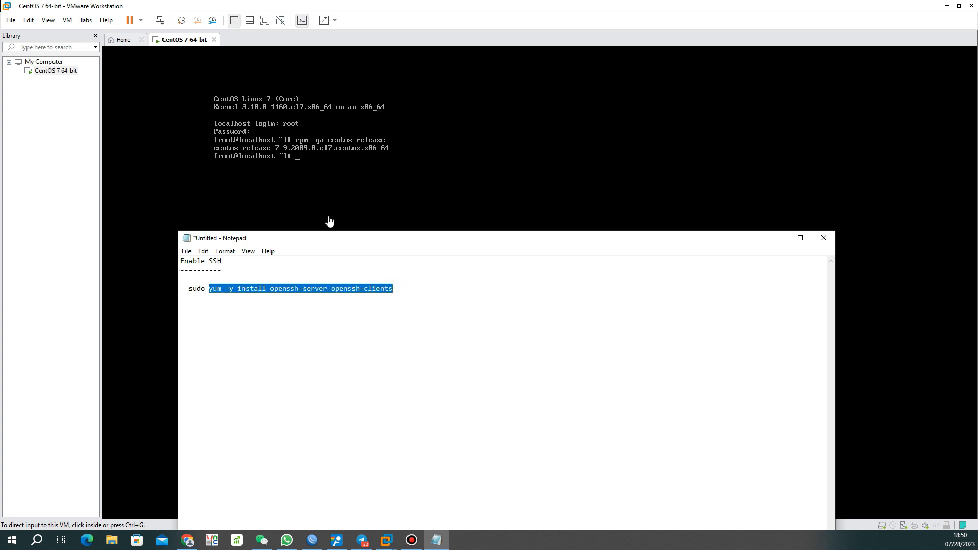
pyautogui.moveTo(332, 236); pyautogui.dragTo(0, 255)
# Run yum install openssh-server openssh-clients, answering y to both prompts, until yum reports Complete!
pyautogui.click(356, 229)
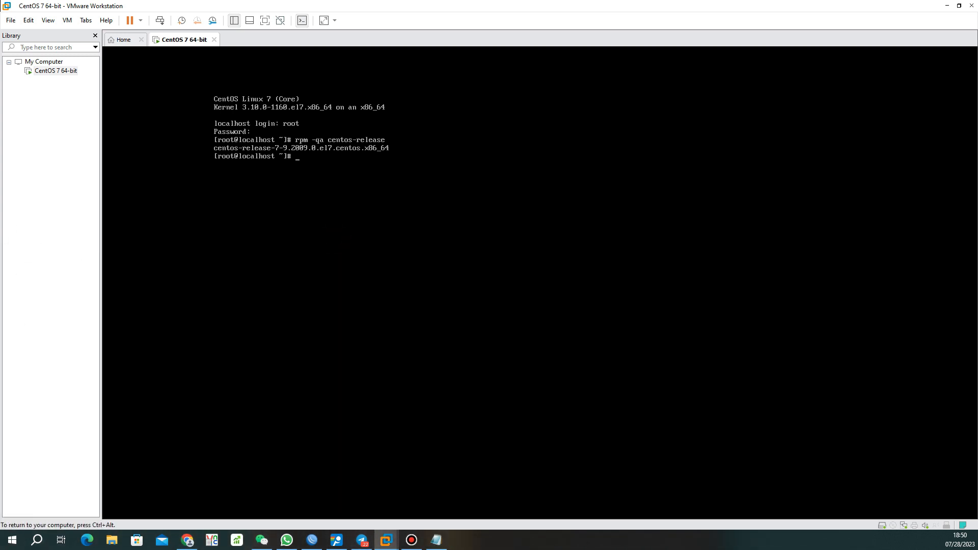
pyautogui.write('st ~]# yum install openssh-server openssh-clients')
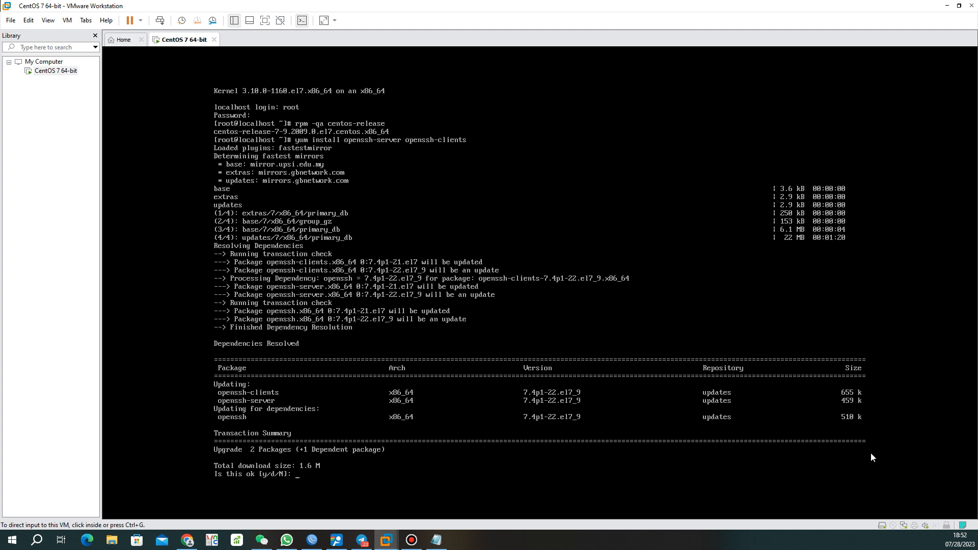
pyautogui.write('y')
pyautogui.press('Return')
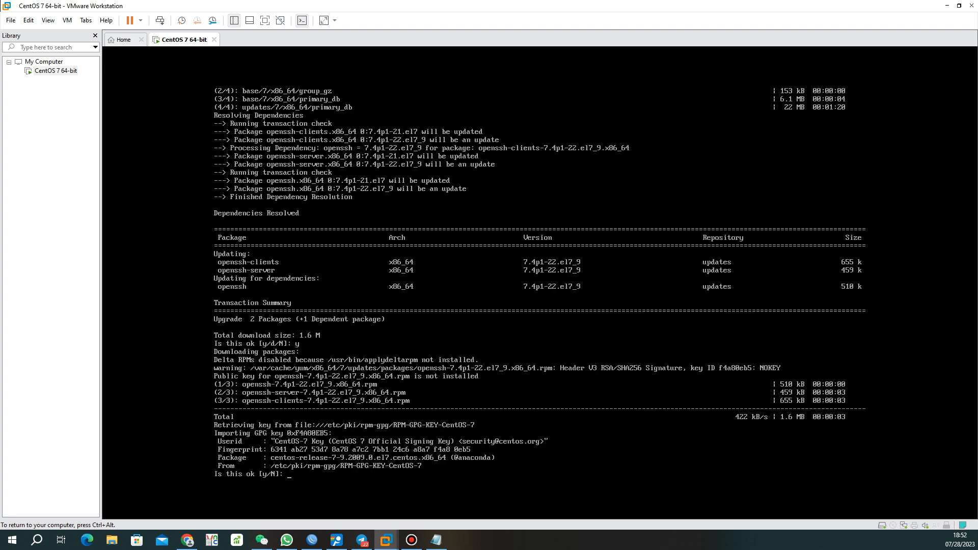
pyautogui.write('y')
pyautogui.press('Return')
pyautogui.hotkey('ctrl', 'alt')
# Add '- sudo systemctl start sshd' under the install line in the Notepad notes, then move Notepad aside
pyautogui.click(436, 540)
pyautogui.moveTo(310, 225); pyautogui.dragTo(551, 180)
pyautogui.click(508, 227)
pyautogui.write('-')
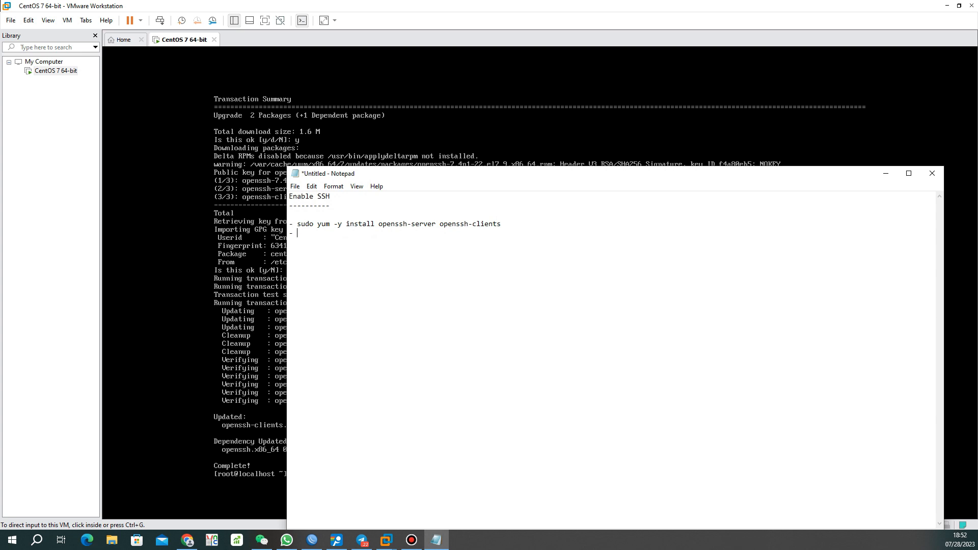
pyautogui.write(' sudo system')
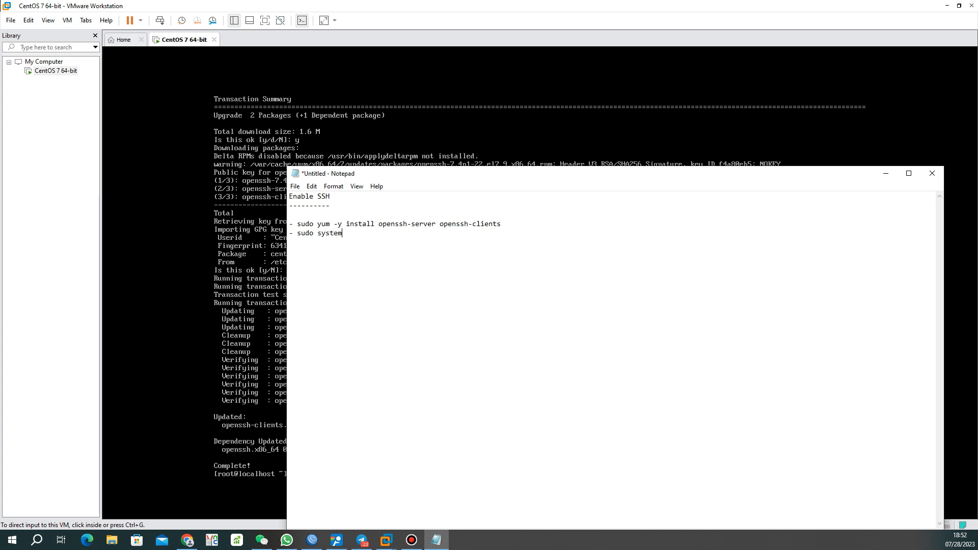
pyautogui.write('ctl start sshd')
pyautogui.moveTo(521, 174); pyautogui.dragTo(0, 169)
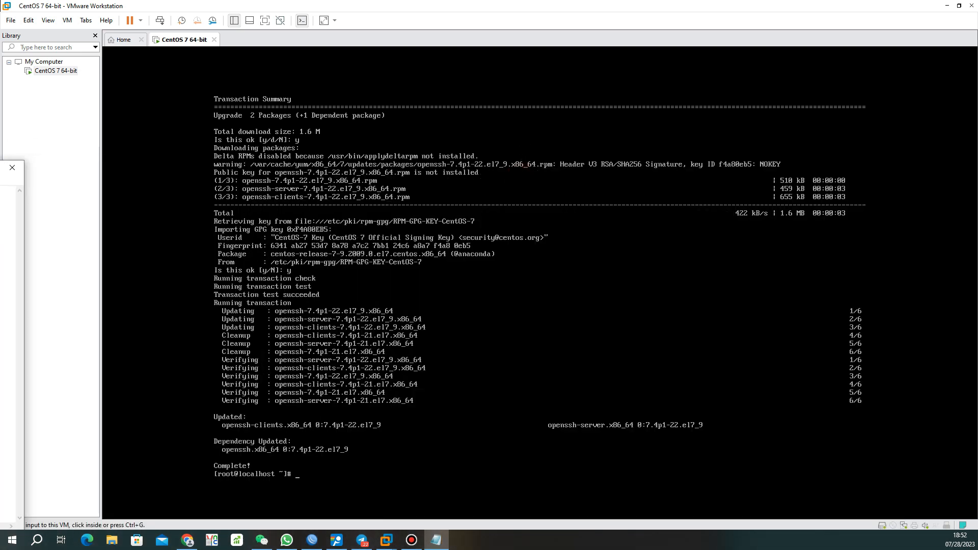
# Start the SSH daemon in the VM with sudo systemctl start sshd
pyautogui.click(280, 512)
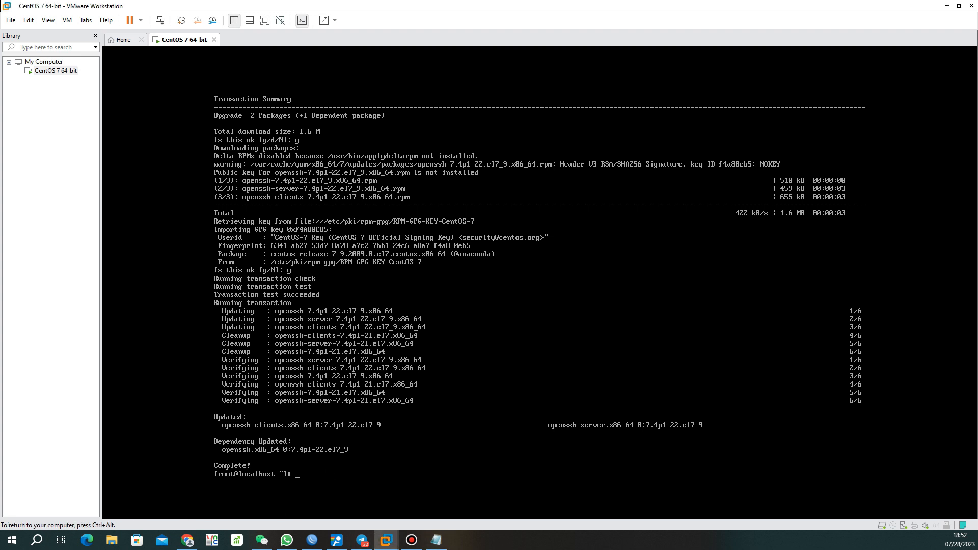
pyautogui.write('sudo systemctl start sshd')
pyautogui.press('Return')
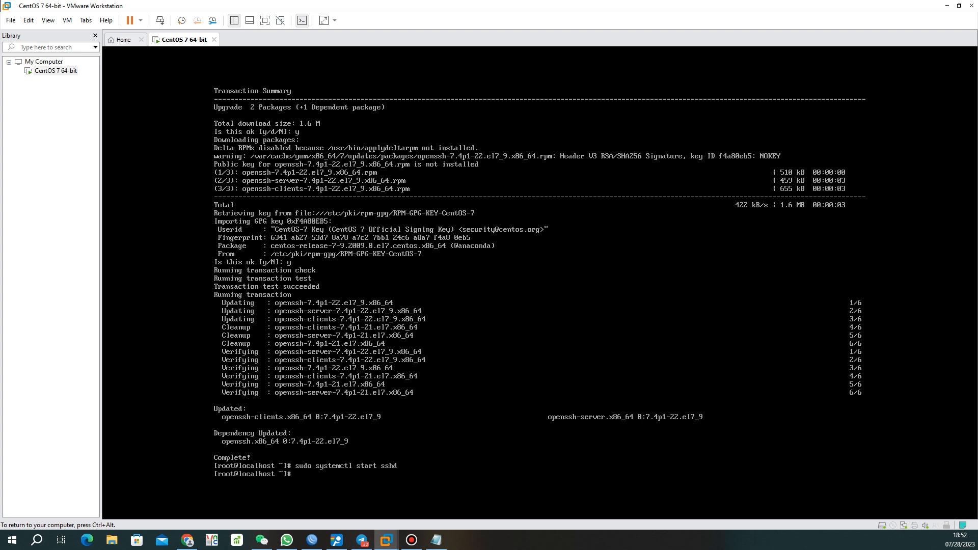
pyautogui.hotkey('ctrl', 'alt')
# Add '- sudo systemctl status sshd' as a new line in the Notepad notes
pyautogui.hotkey('alt', 'Tab')
pyautogui.click(320, 246)
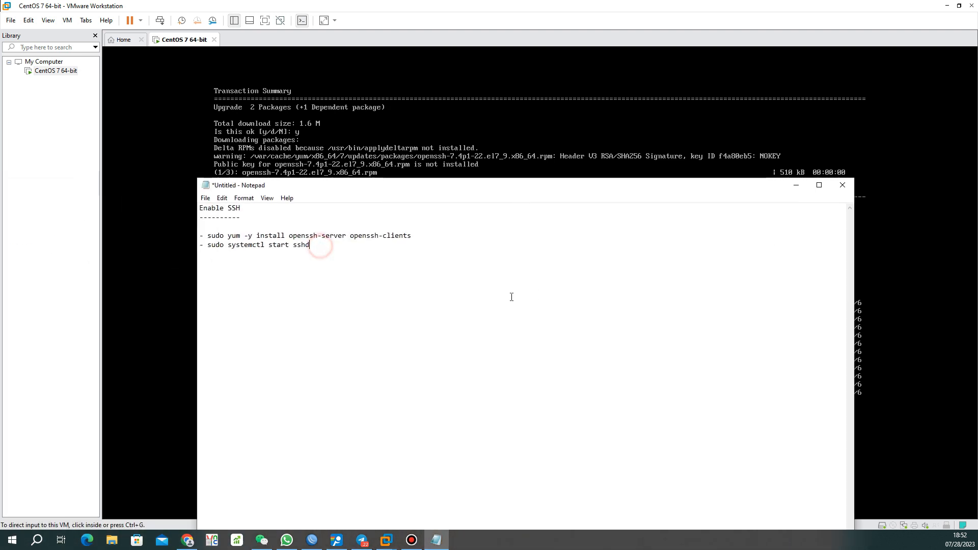
pyautogui.press('Return')
pyautogui.write('- sudo systemctl statu')
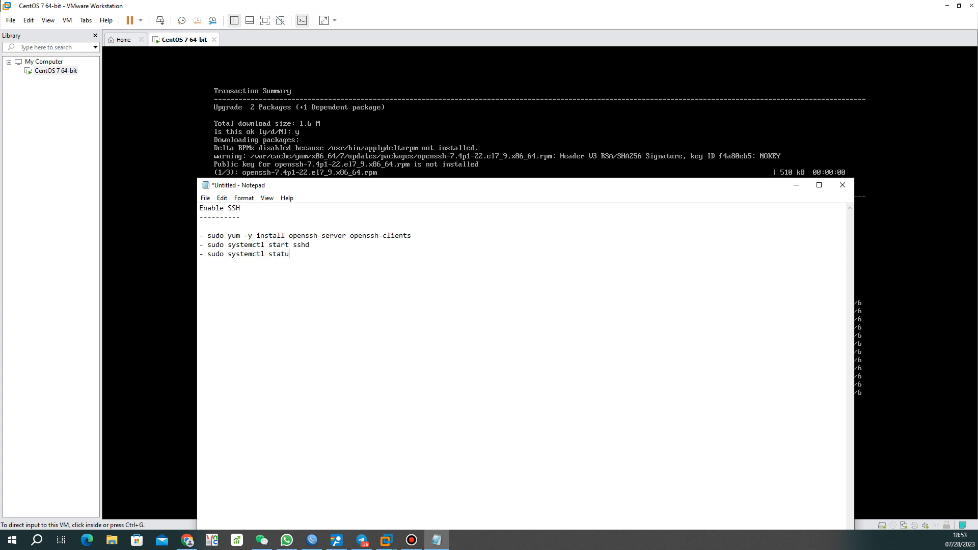
pyautogui.write('s sshd')
pyautogui.moveTo(388, 185); pyautogui.dragTo(0, 155)
# Confirm sshd is active (running) and use ip a to find address 192.168.119.138
pyautogui.click(326, 477)
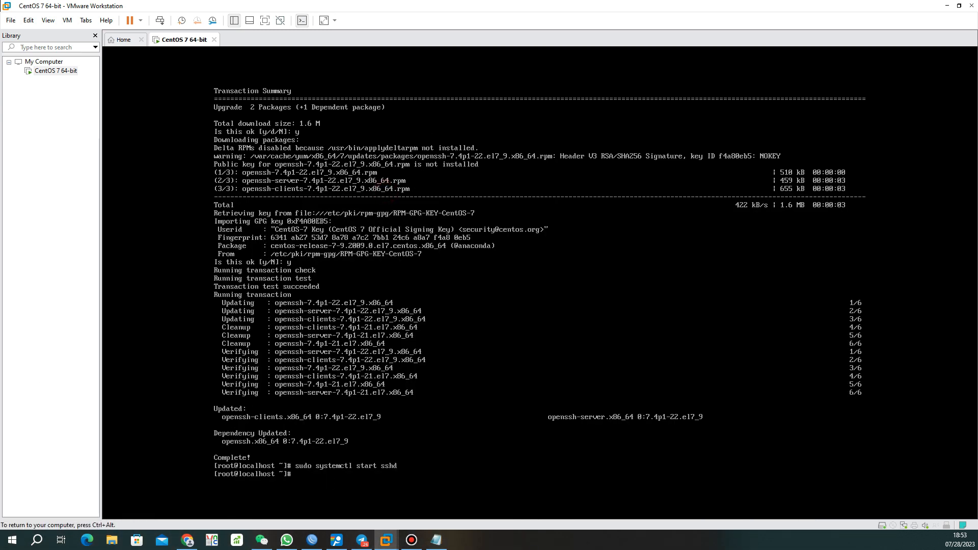
pyautogui.click(352, 515)
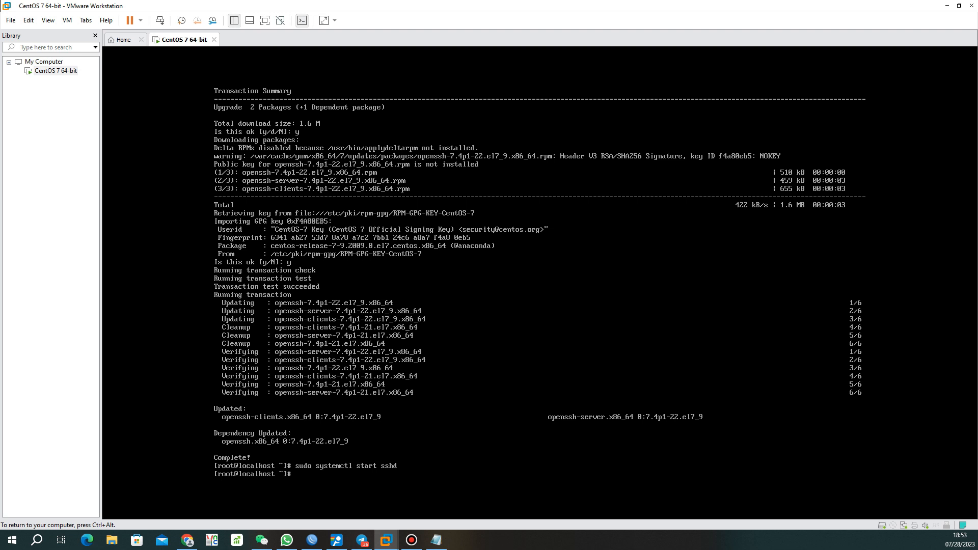
pyautogui.write('sudo systemctl status sshd')
pyautogui.press('Return')
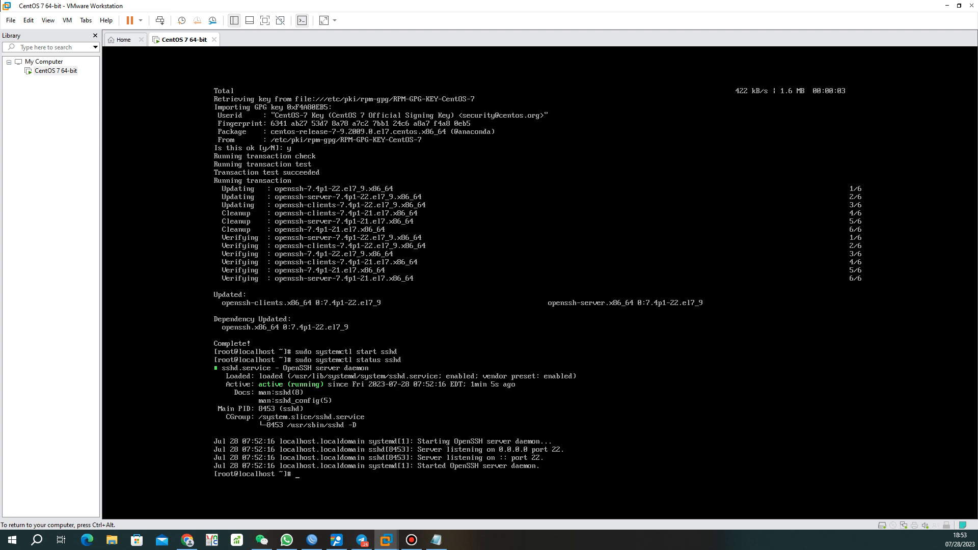
pyautogui.hotkey('ctrl', 'alt')
pyautogui.write('a')
pyautogui.press('Return')
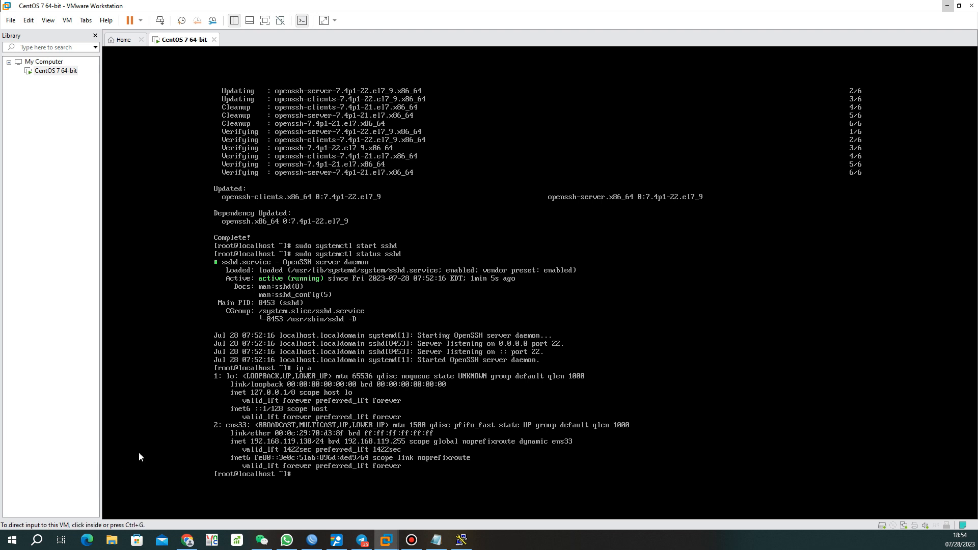
pyautogui.click(946, 6)
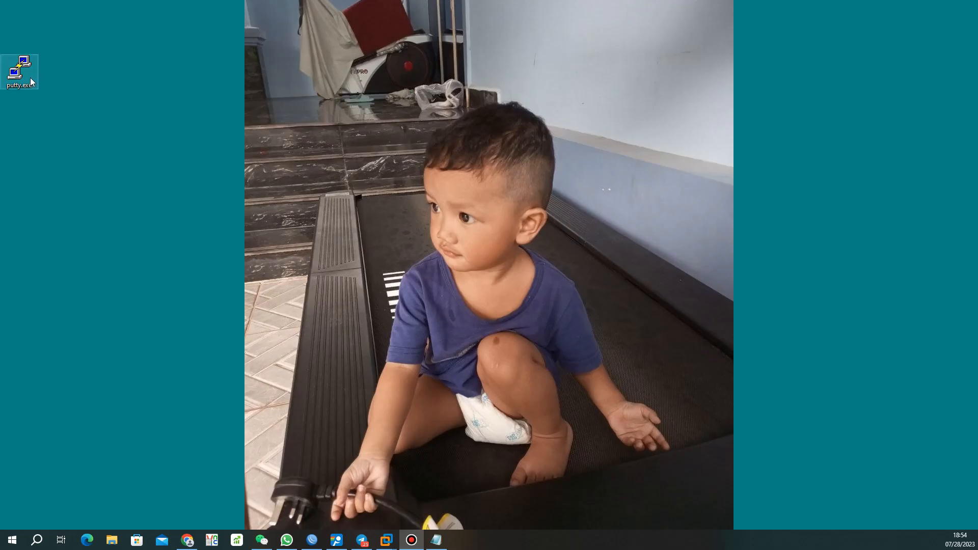
# Open an SSH connection in PuTTY to 192.168.119.138 and accept the server's host key
pyautogui.doubleClick(23, 73)
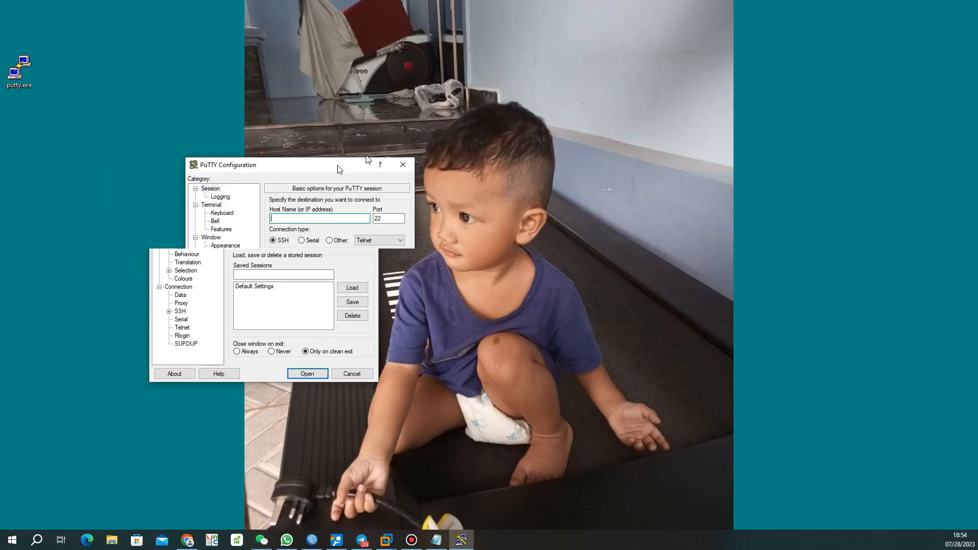
pyautogui.click(354, 199)
pyautogui.doubleClick(442, 202)
pyautogui.click(370, 199)
pyautogui.write('192.168')
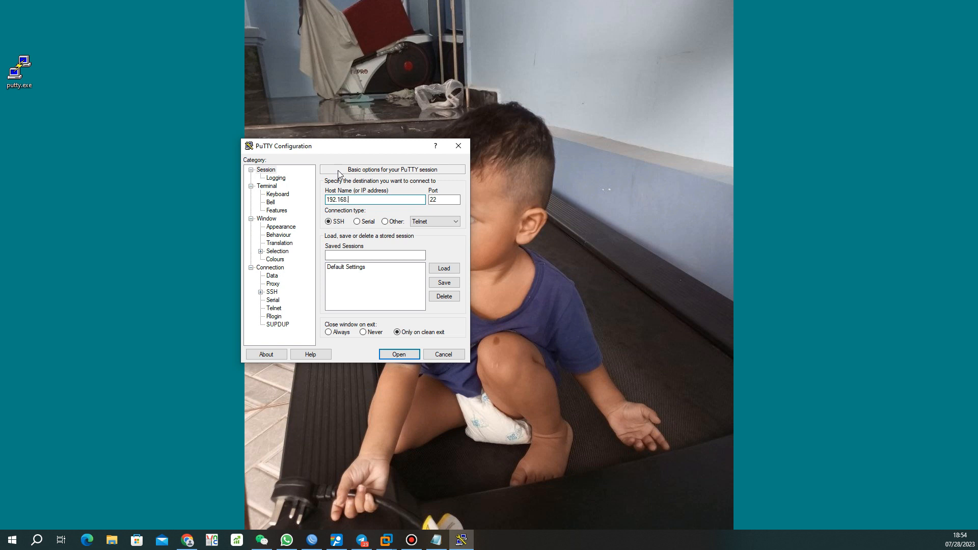
pyautogui.write('.119.138')
pyautogui.press('Return')
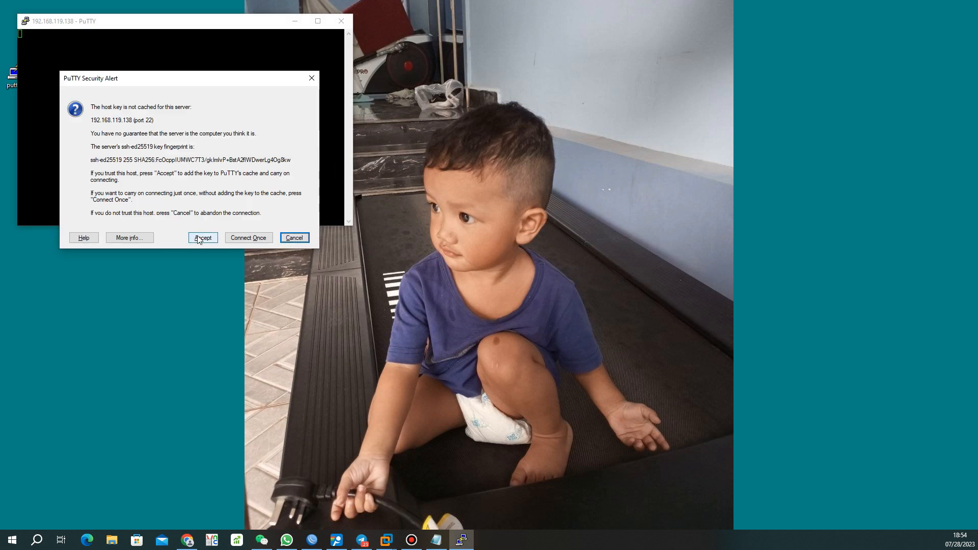
pyautogui.click(199, 238)
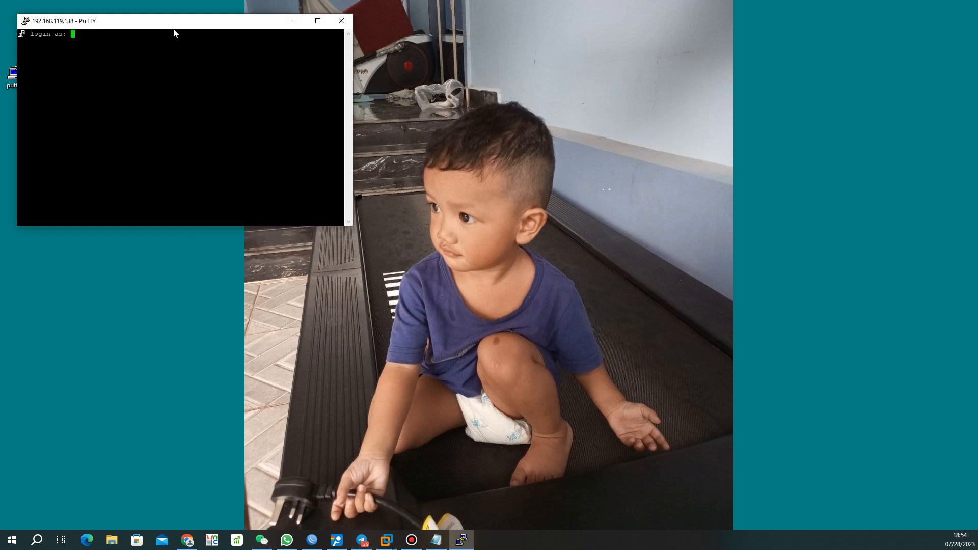
# Maximize the PuTTY terminal and log in as root with the root password
pyautogui.moveTo(183, 23); pyautogui.dragTo(407, 54)
pyautogui.click(541, 48)
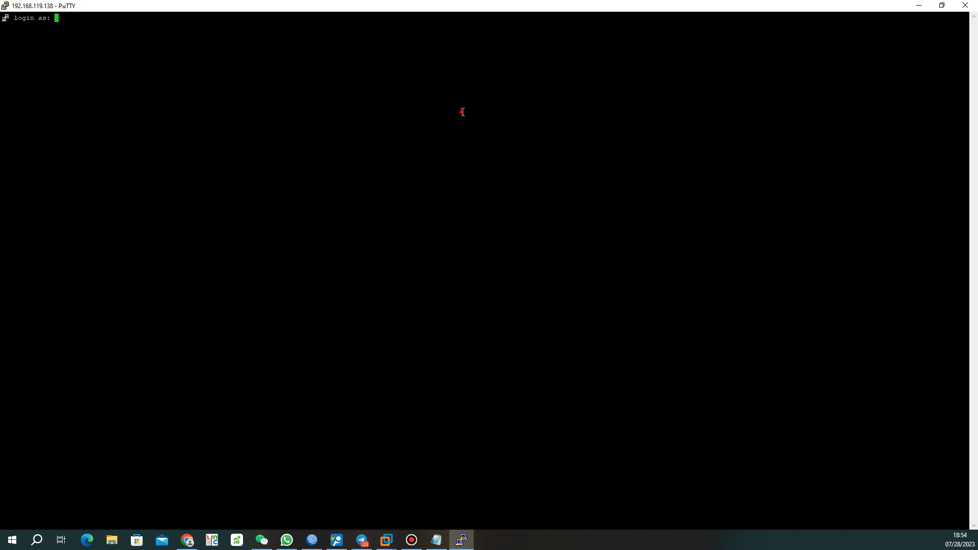
pyautogui.write('root')
pyautogui.press('Return')
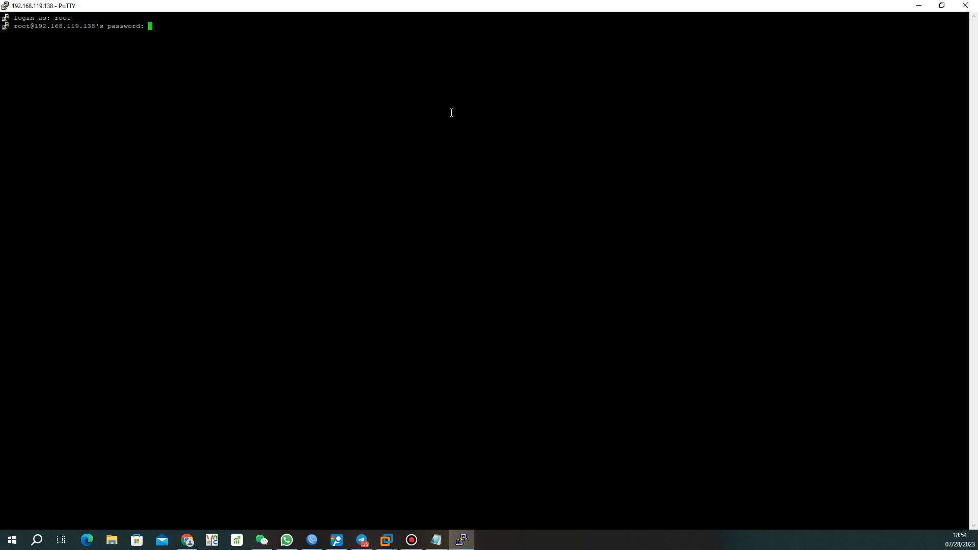
pyautogui.press('Return')
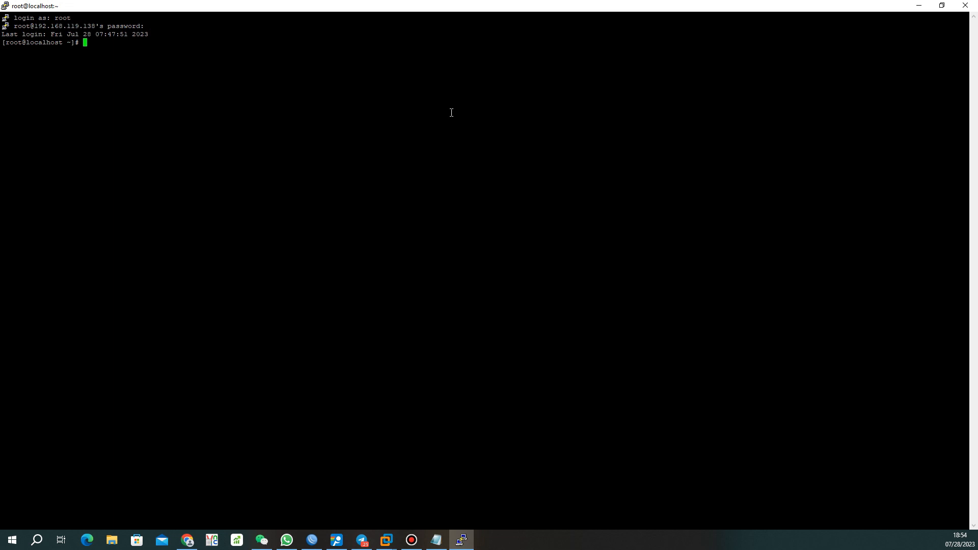
# Run ip a over SSH and highlight the address 192.168.119.138 and the ens33 interface
pyautogui.press('Return')
pyautogui.press('Return')
pyautogui.press('Return')
pyautogui.press('Return')
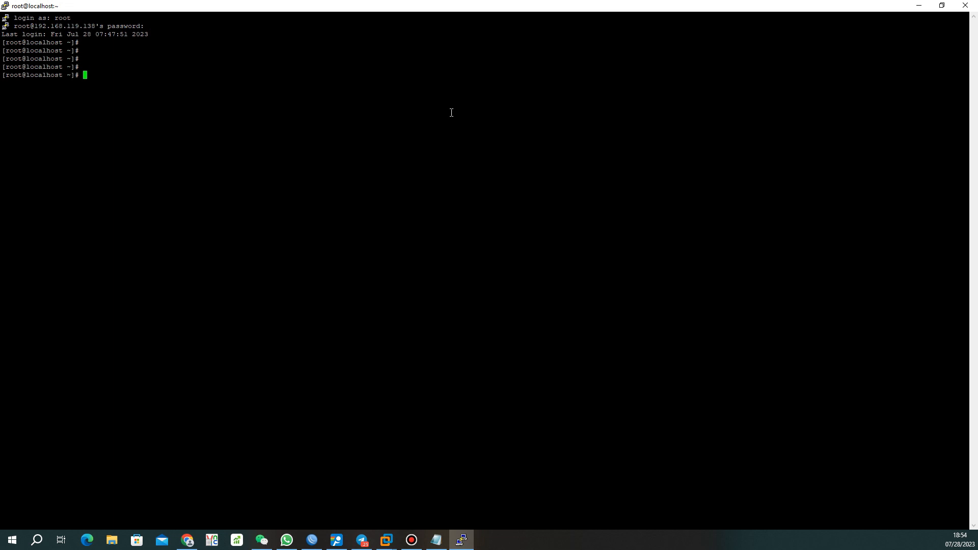
pyautogui.write('ip a')
pyautogui.press('Return')
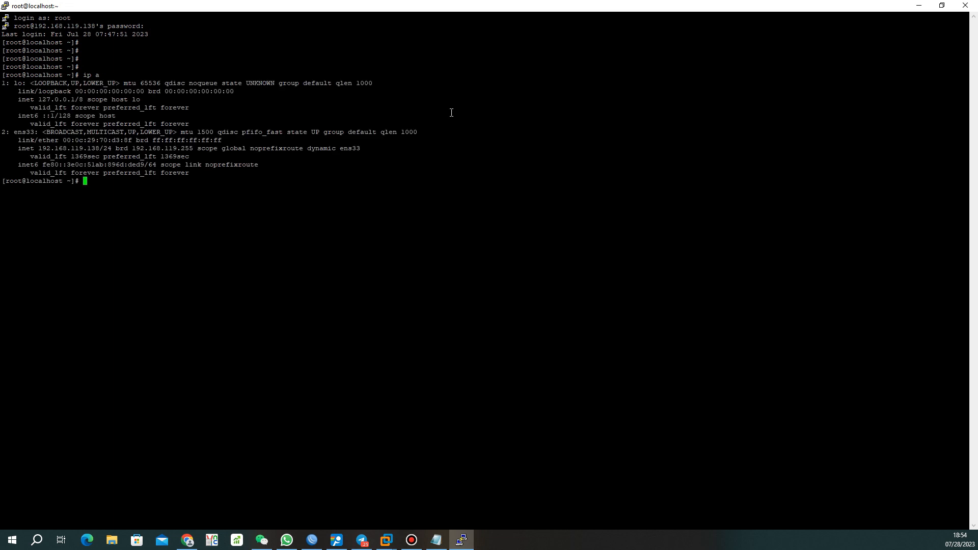
pyautogui.moveTo(34, 148); pyautogui.dragTo(100, 148)
pyautogui.click(13, 132)
pyautogui.moveTo(18, 134); pyautogui.dragTo(33, 132)
pyautogui.click(169, 217)
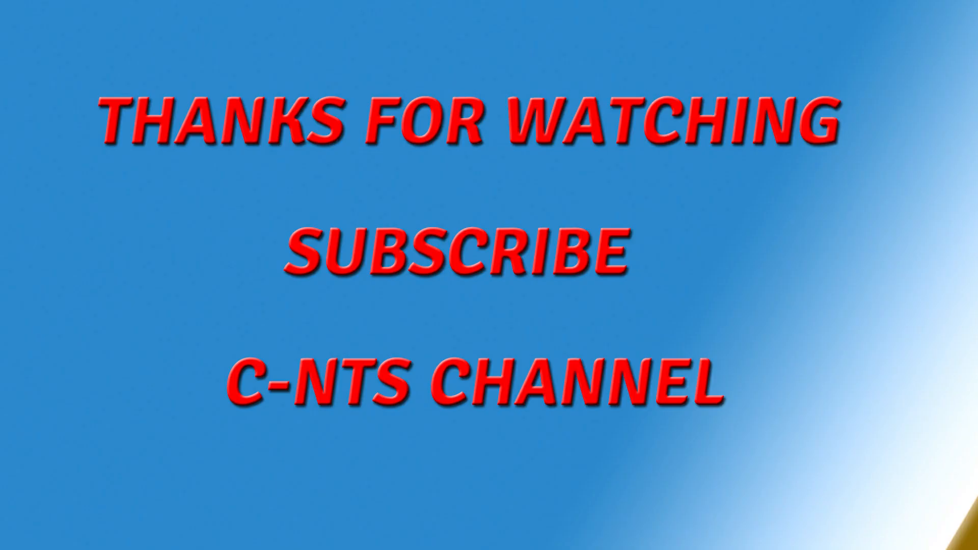